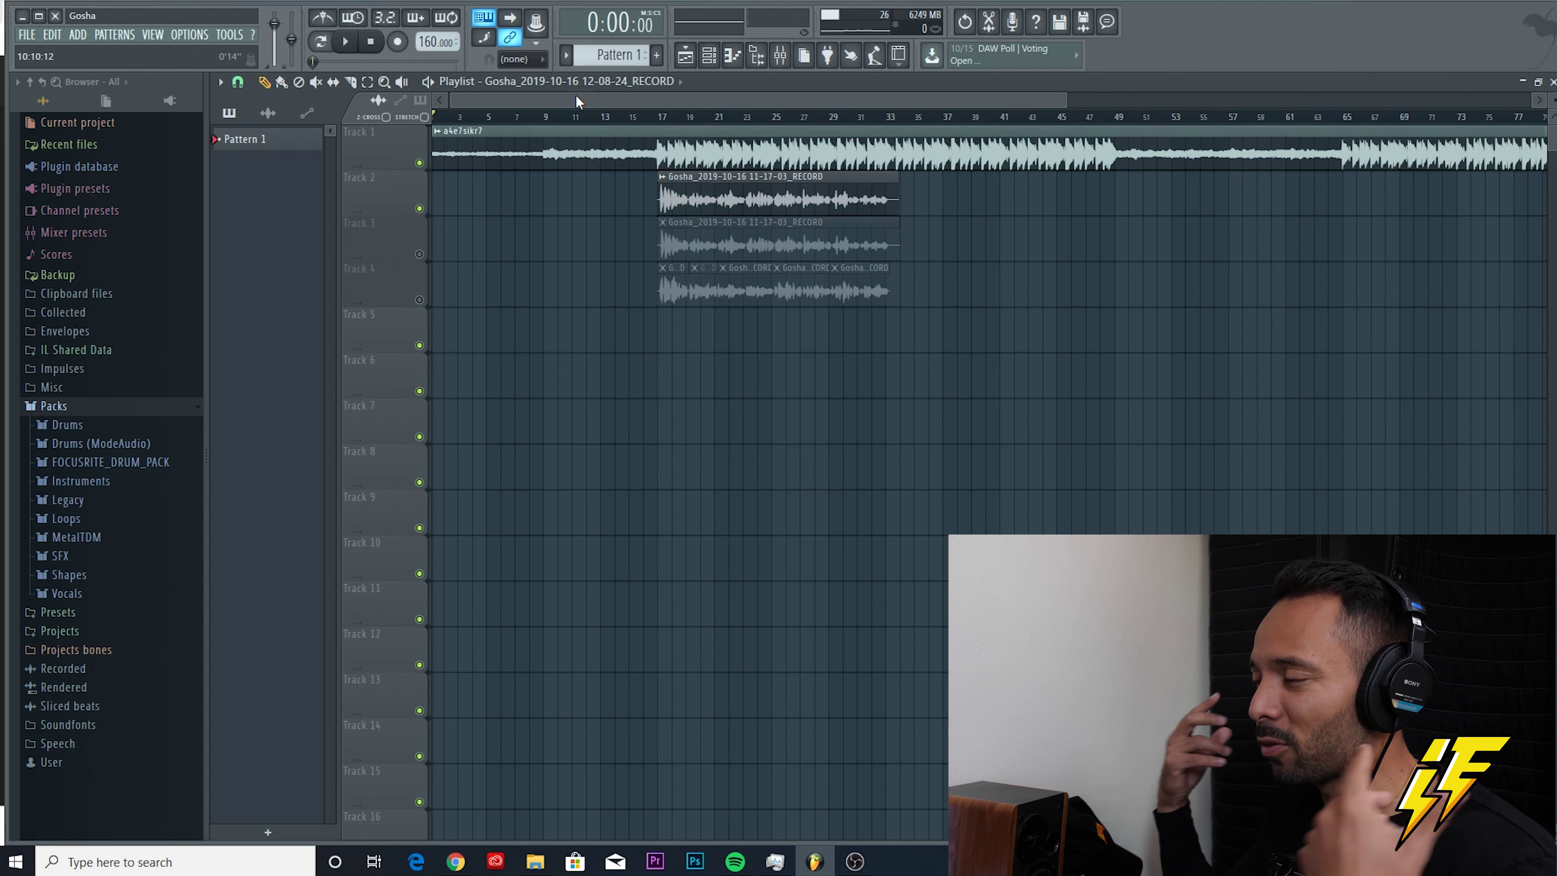
- Set the playlist's playhead to bar 9 and review the HIGHADLIB mixer track's effects chain
{"action": "left_click_drag", "start_coordinate": [1066, 100], "coordinate": [889, 99]}
{"action": "left_click_drag", "start_coordinate": [789, 99], "coordinate": [500, 104]}
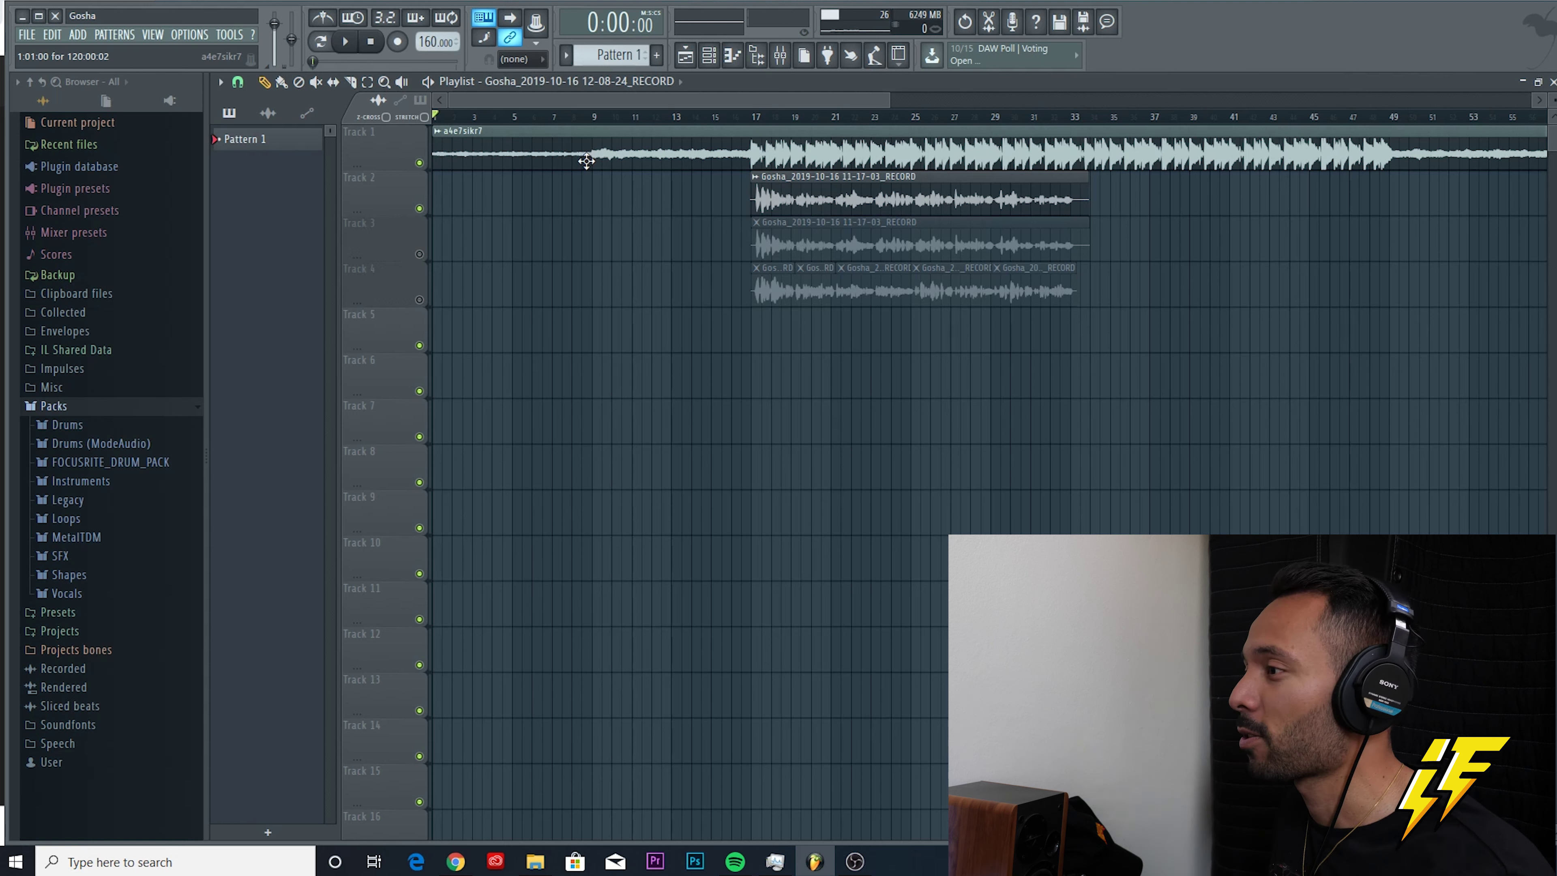
{"action": "left_click", "coordinate": [495, 118]}
{"action": "mouse_move", "coordinate": [495, 118]}
{"action": "left_mouse_down"}
{"action": "mouse_move", "coordinate": [683, 119]}
{"action": "mouse_move", "coordinate": [598, 118]}
{"action": "left_mouse_up"}
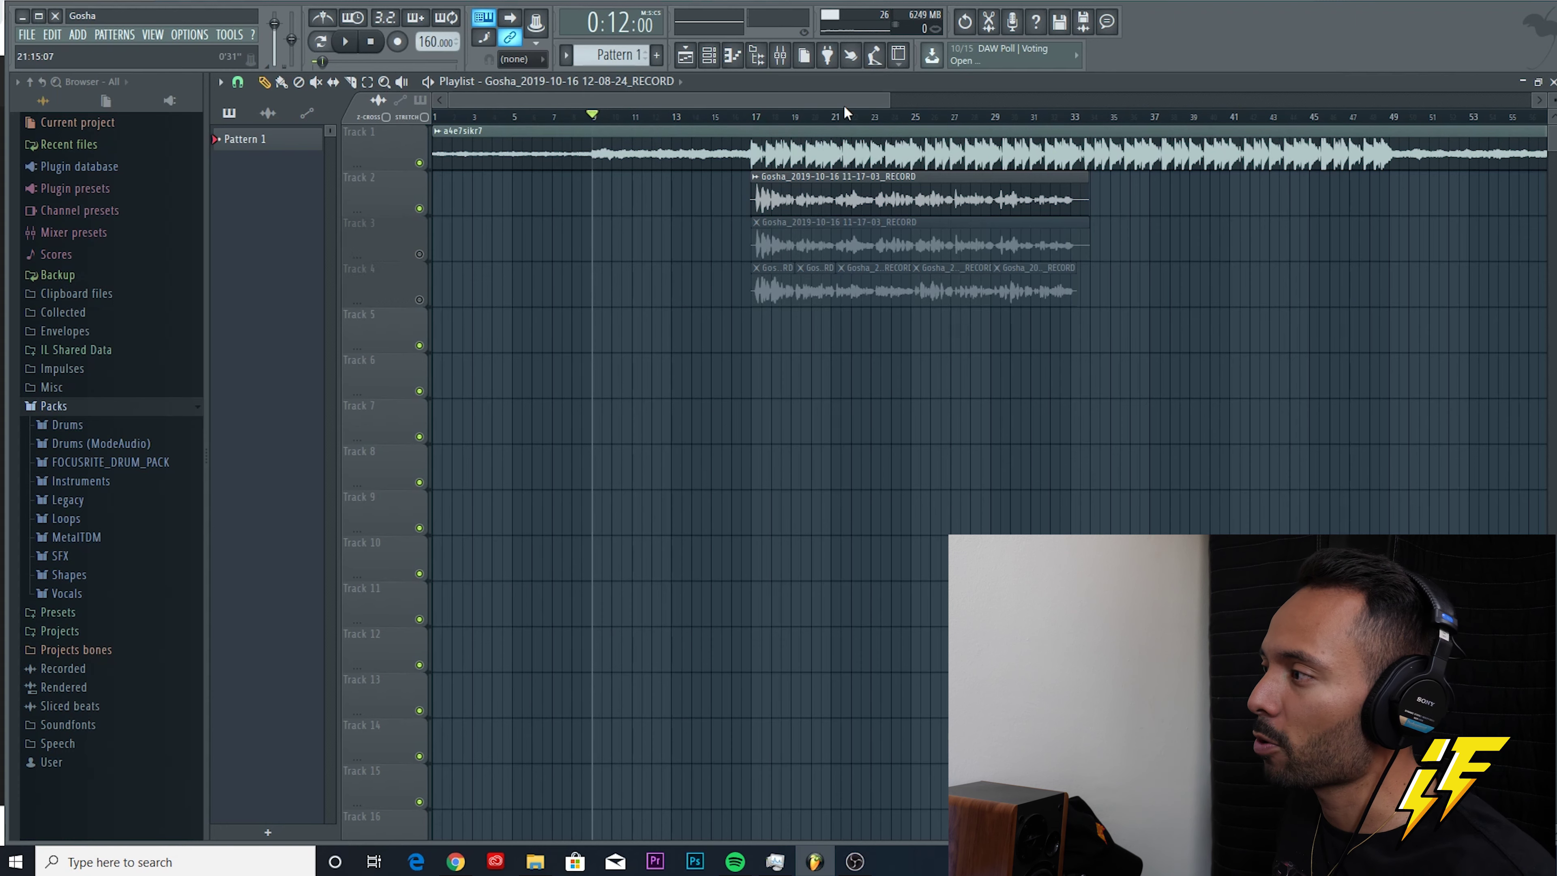
{"action": "left_click", "coordinate": [779, 56]}
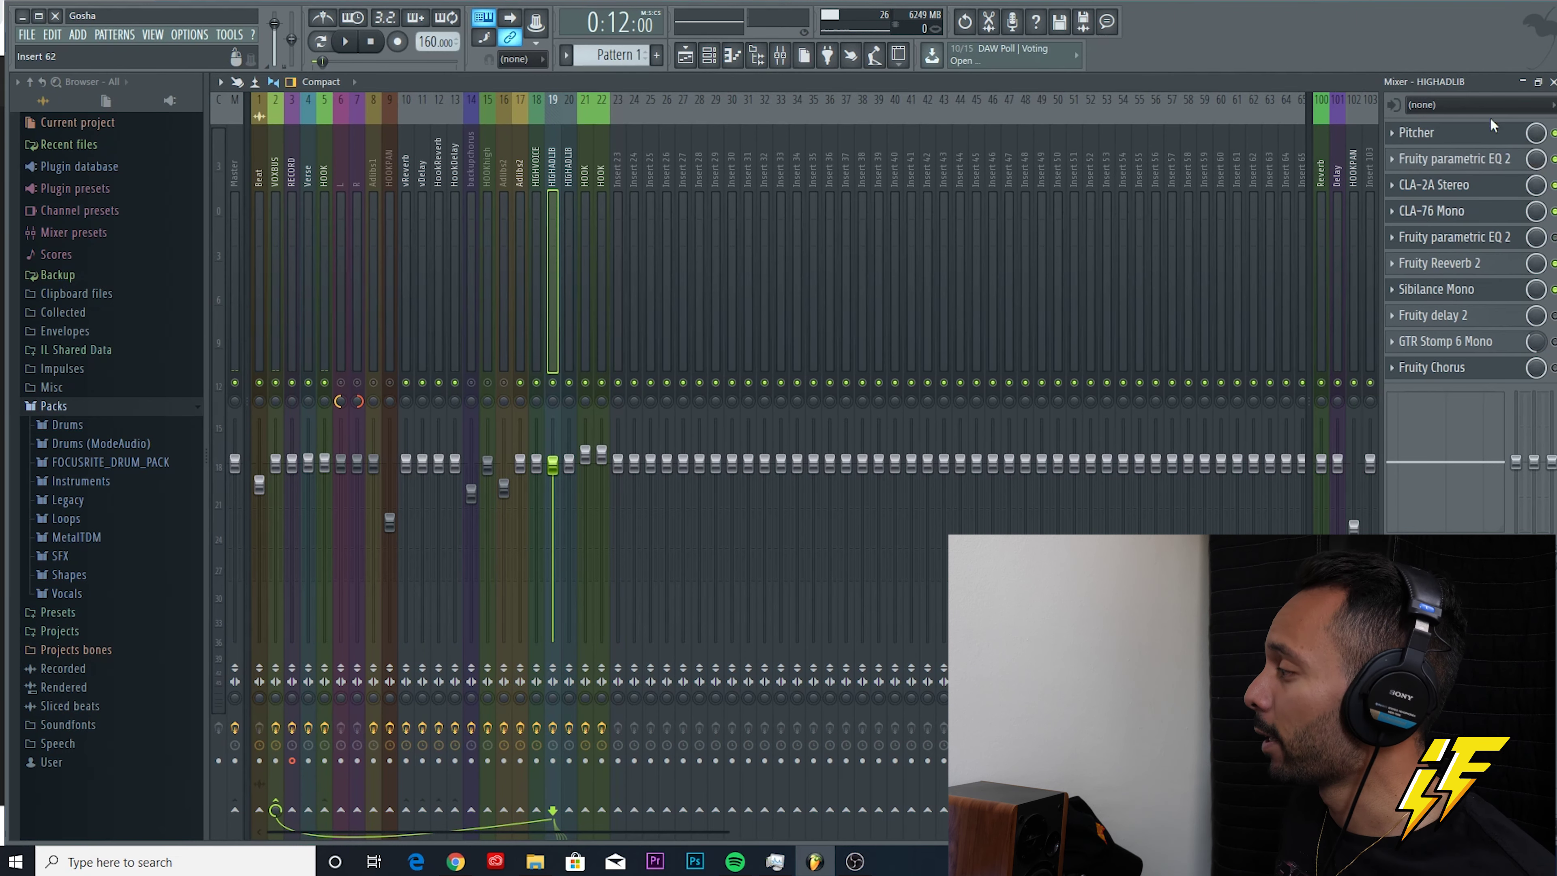
{"action": "left_click", "coordinate": [694, 68]}
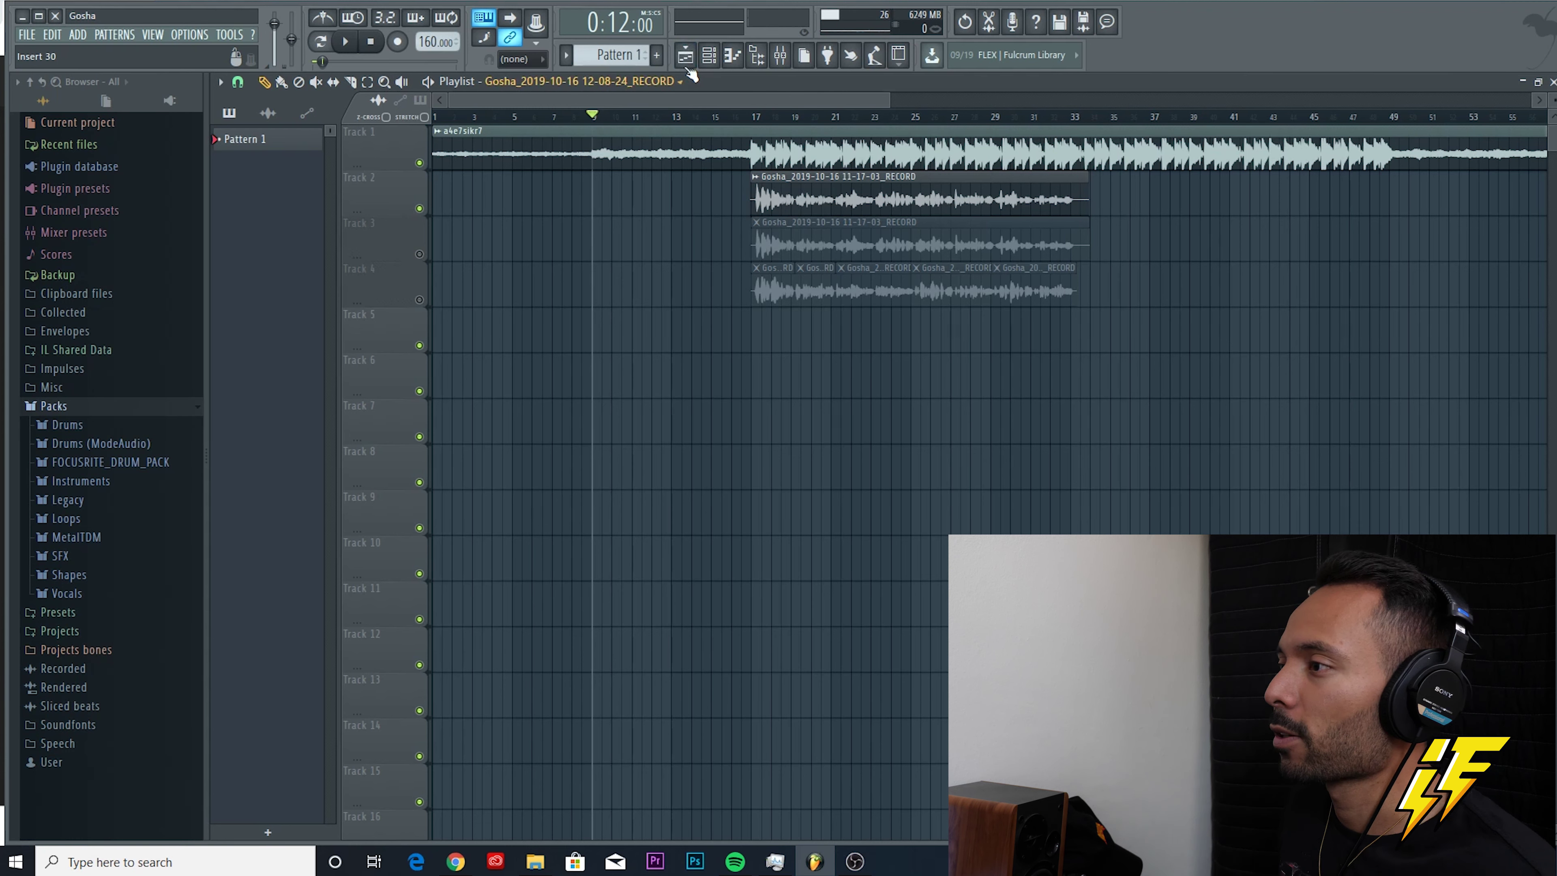
- Play the song from bar 9, jump ahead to the vocal's entry near bar 17, check the mixer levels and stop playback
{"action": "left_click", "coordinate": [353, 40]}
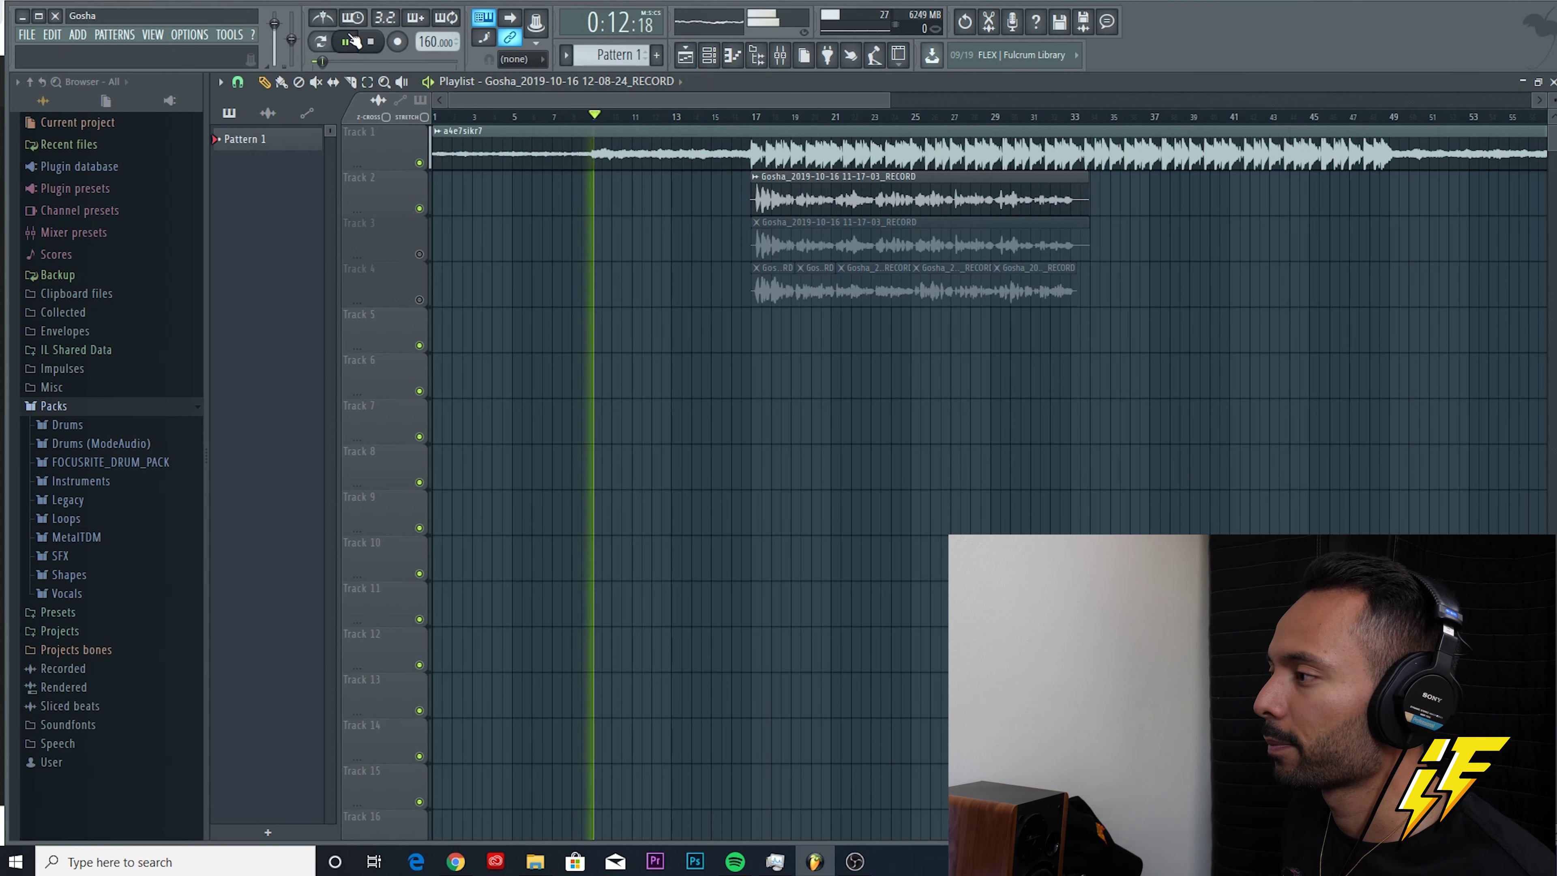
{"action": "left_click", "coordinate": [742, 119]}
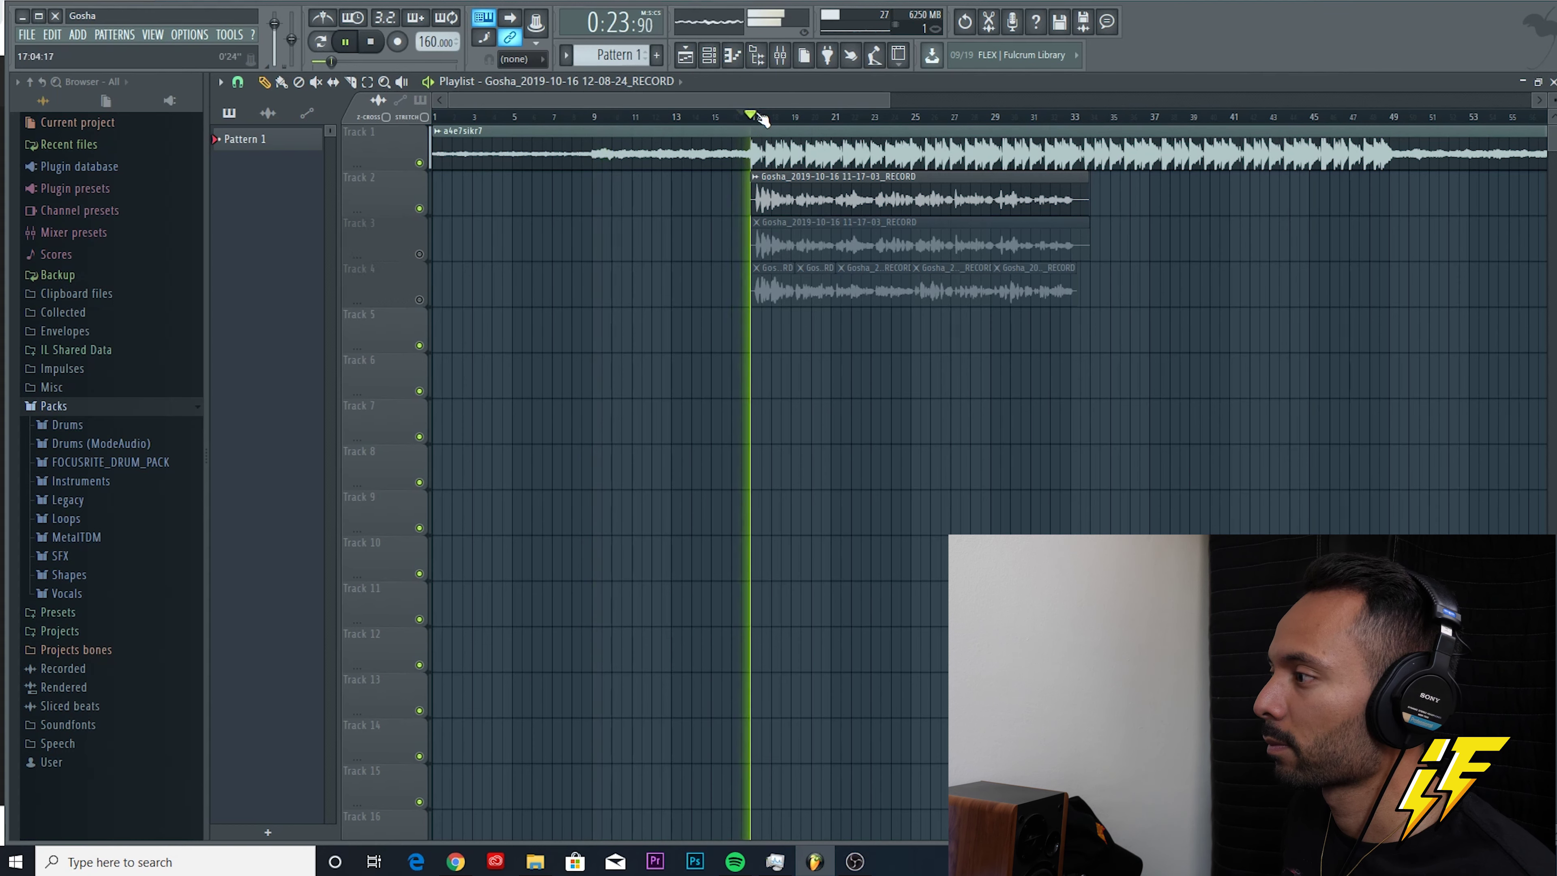
{"action": "left_click", "coordinate": [699, 57]}
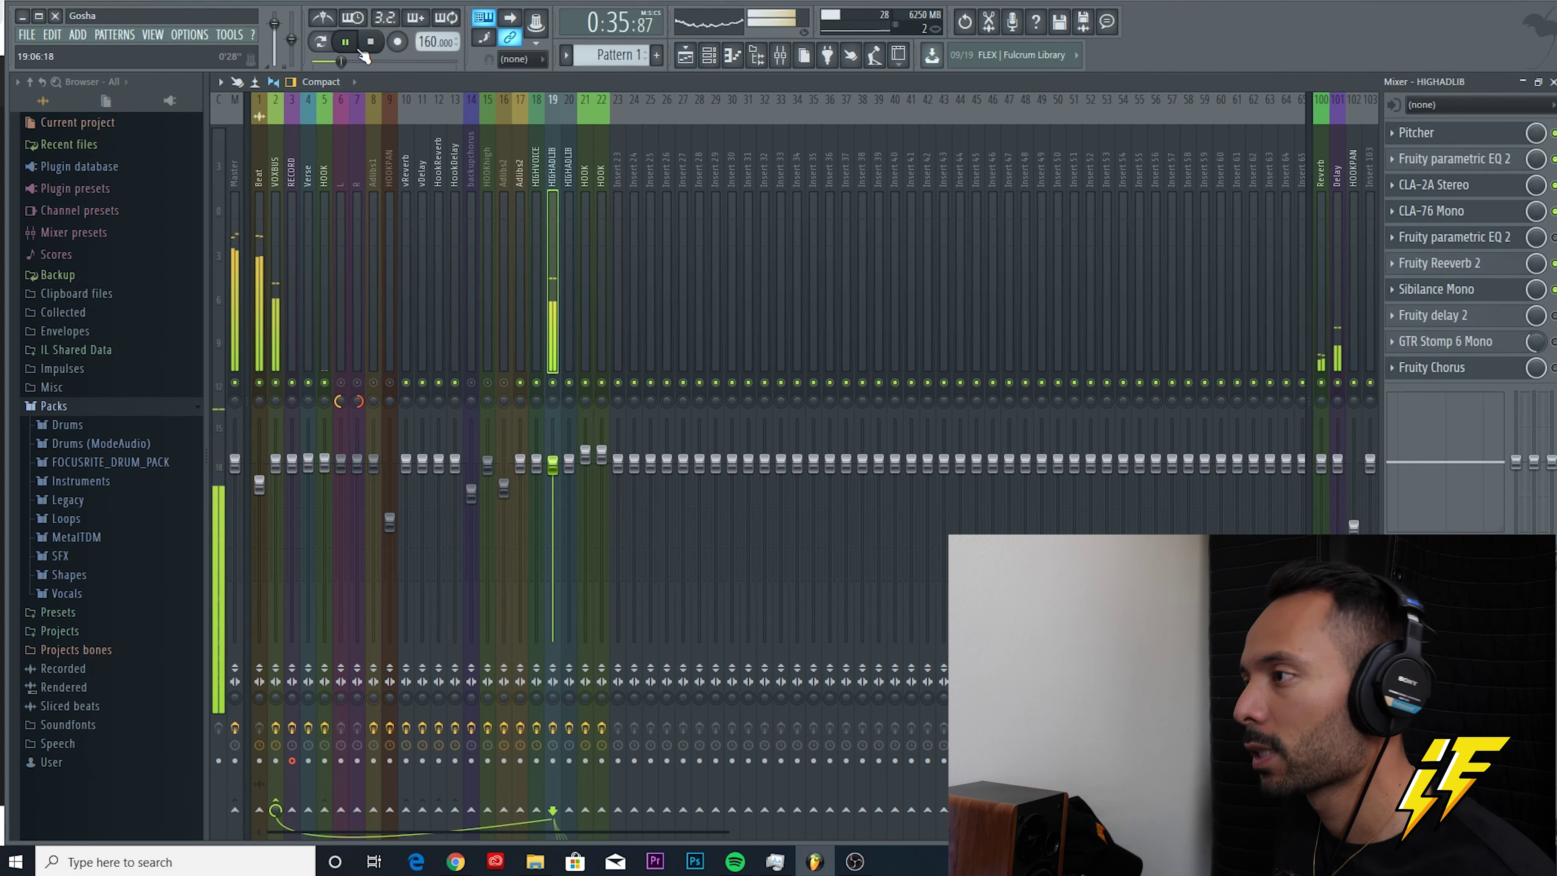
{"action": "key", "text": "space"}
{"action": "left_click", "coordinate": [697, 61]}
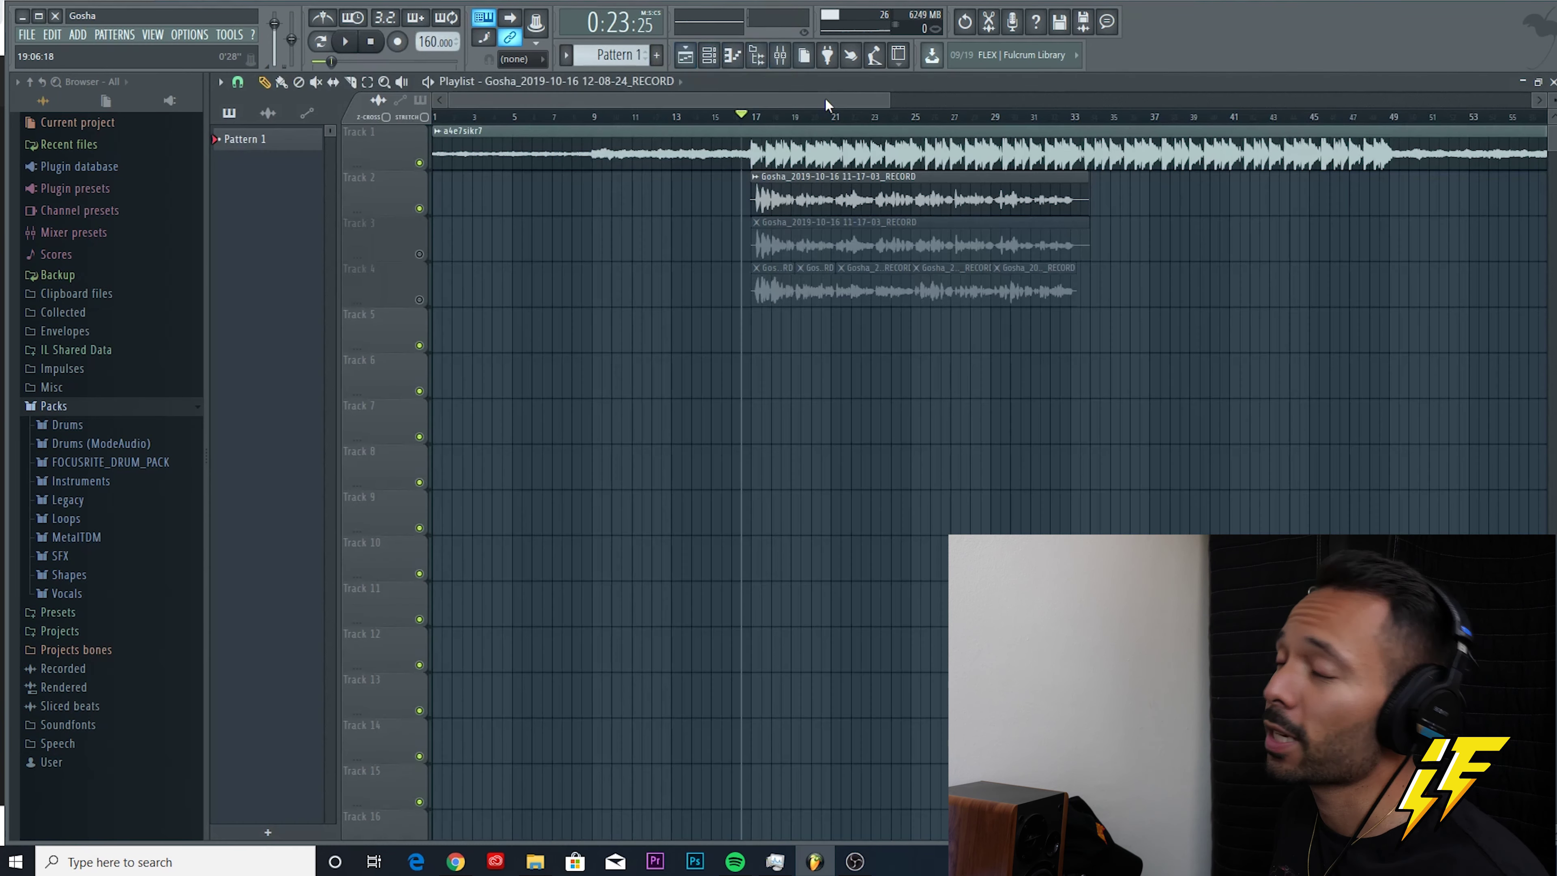
- Set the playhead to bar 17 and enable the GTR Stomp 6 Mono distortion on the HIGHADLIB track
{"action": "left_click", "coordinate": [753, 116]}
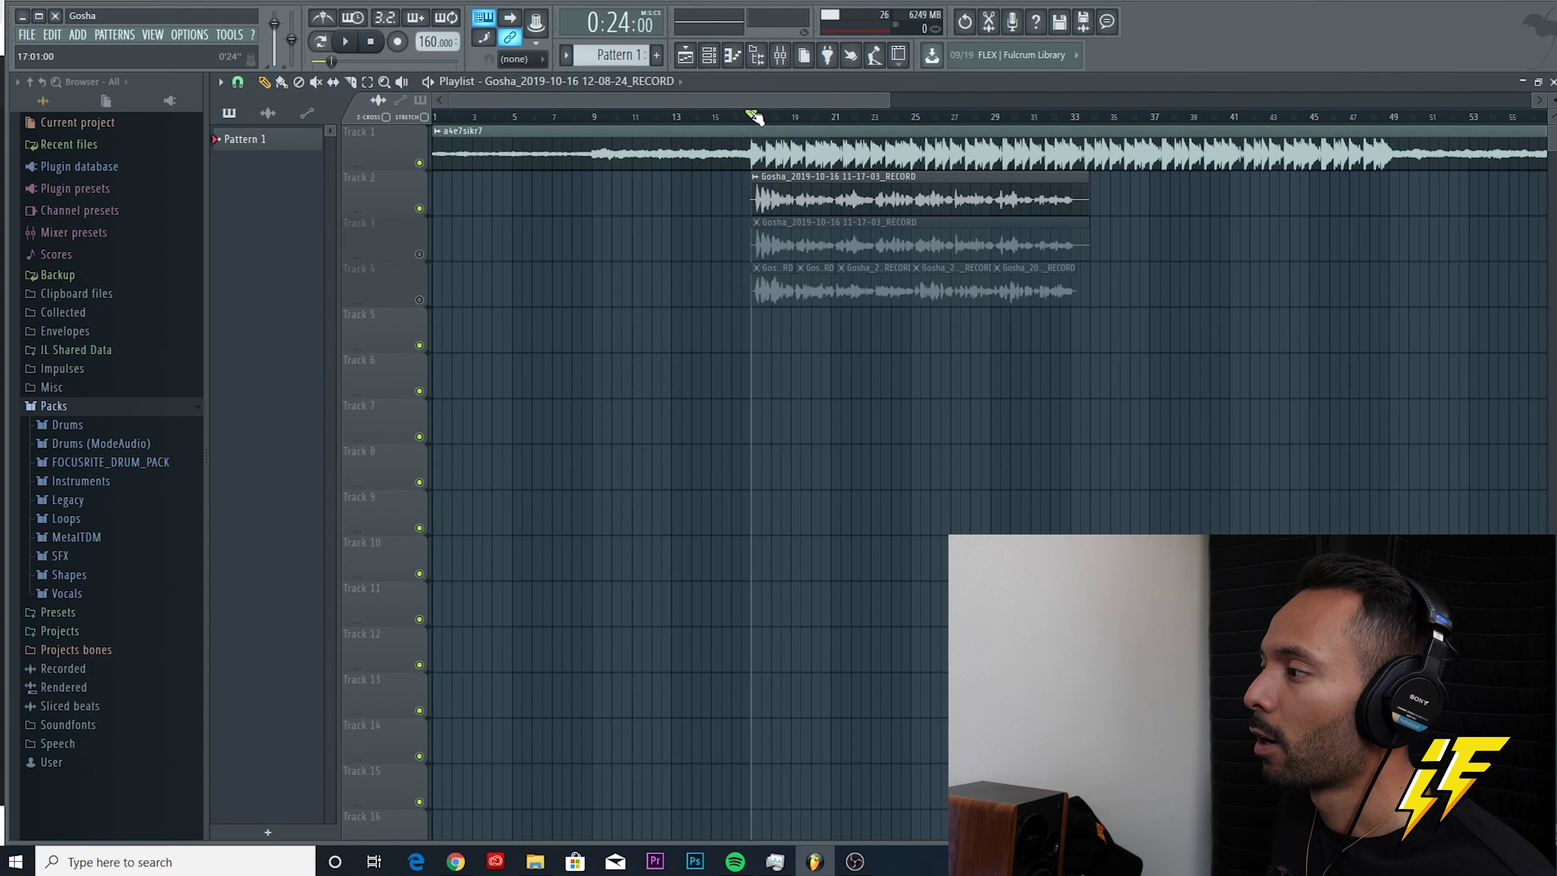
{"action": "left_click", "coordinate": [779, 57]}
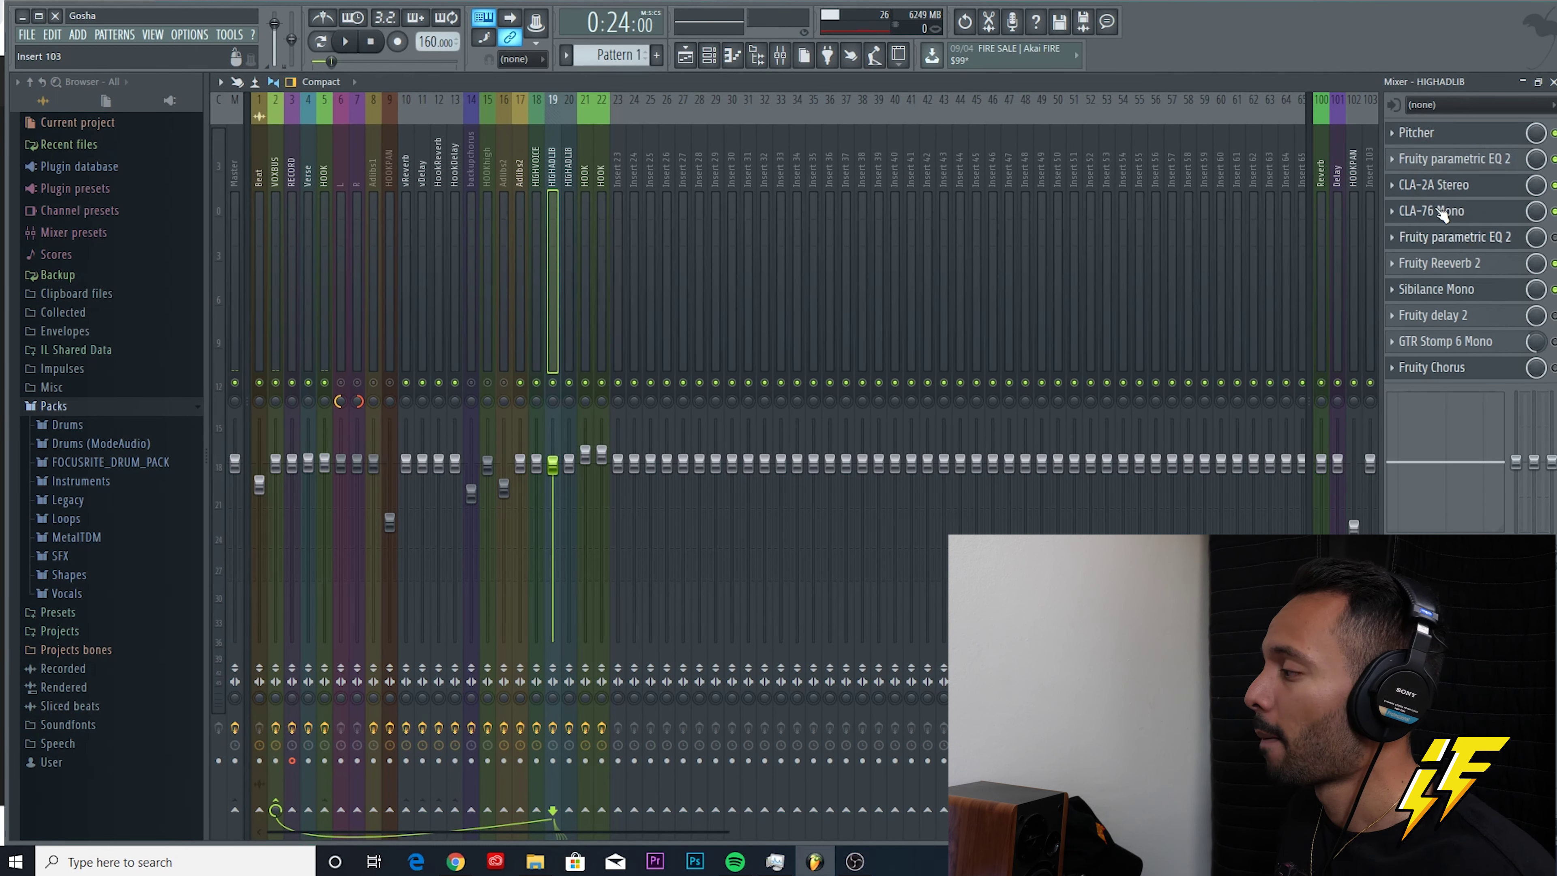
{"action": "left_click", "coordinate": [1493, 349]}
{"action": "left_click", "coordinate": [1493, 350]}
{"action": "left_click", "coordinate": [1493, 350]}
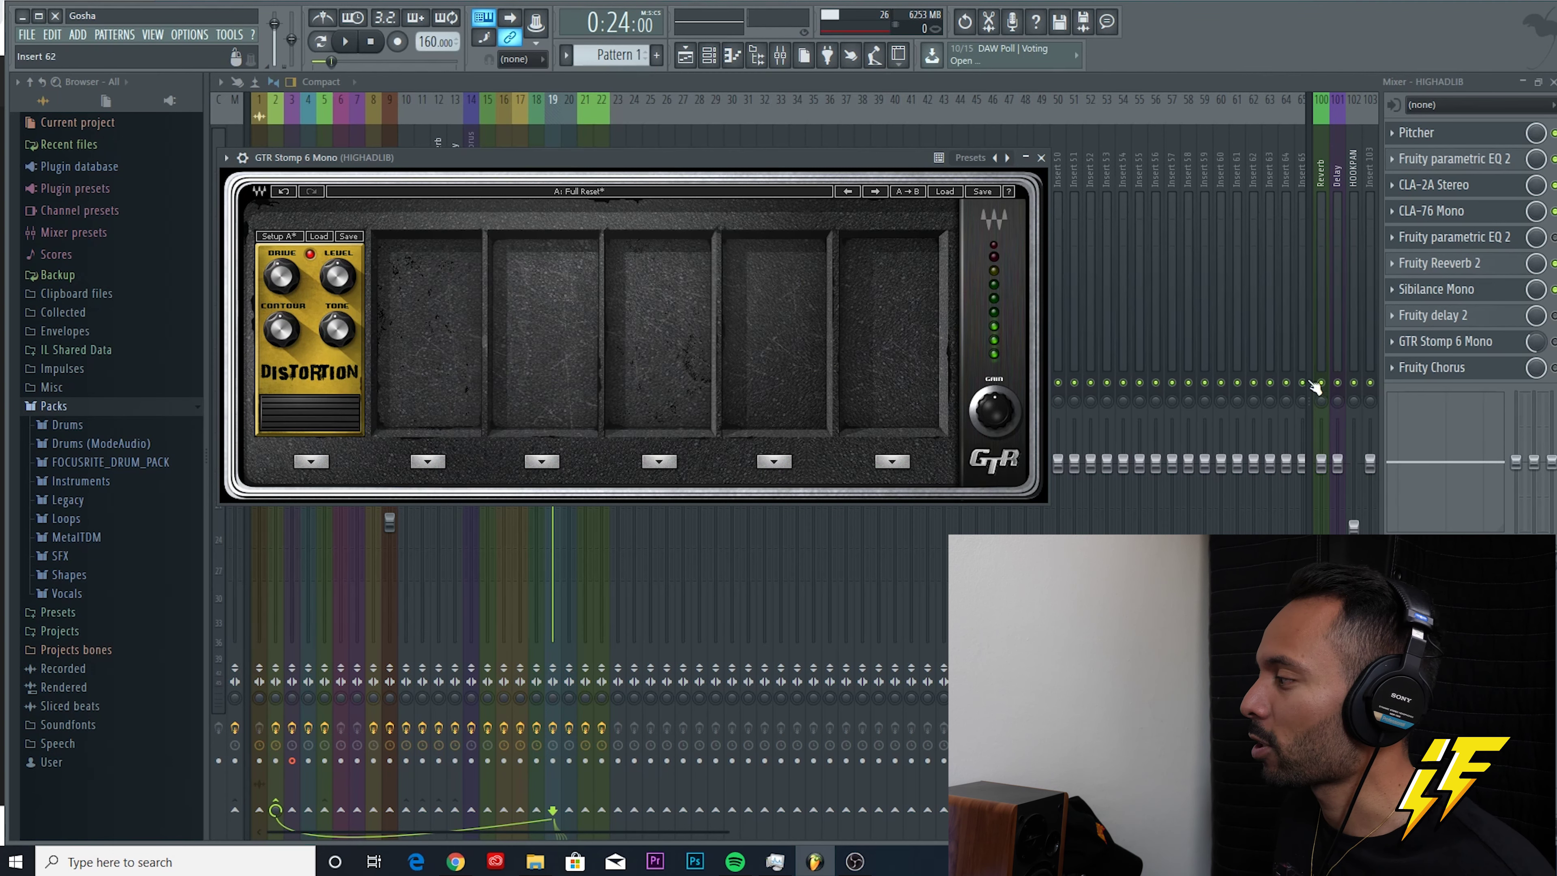
{"action": "left_click", "coordinate": [1554, 342]}
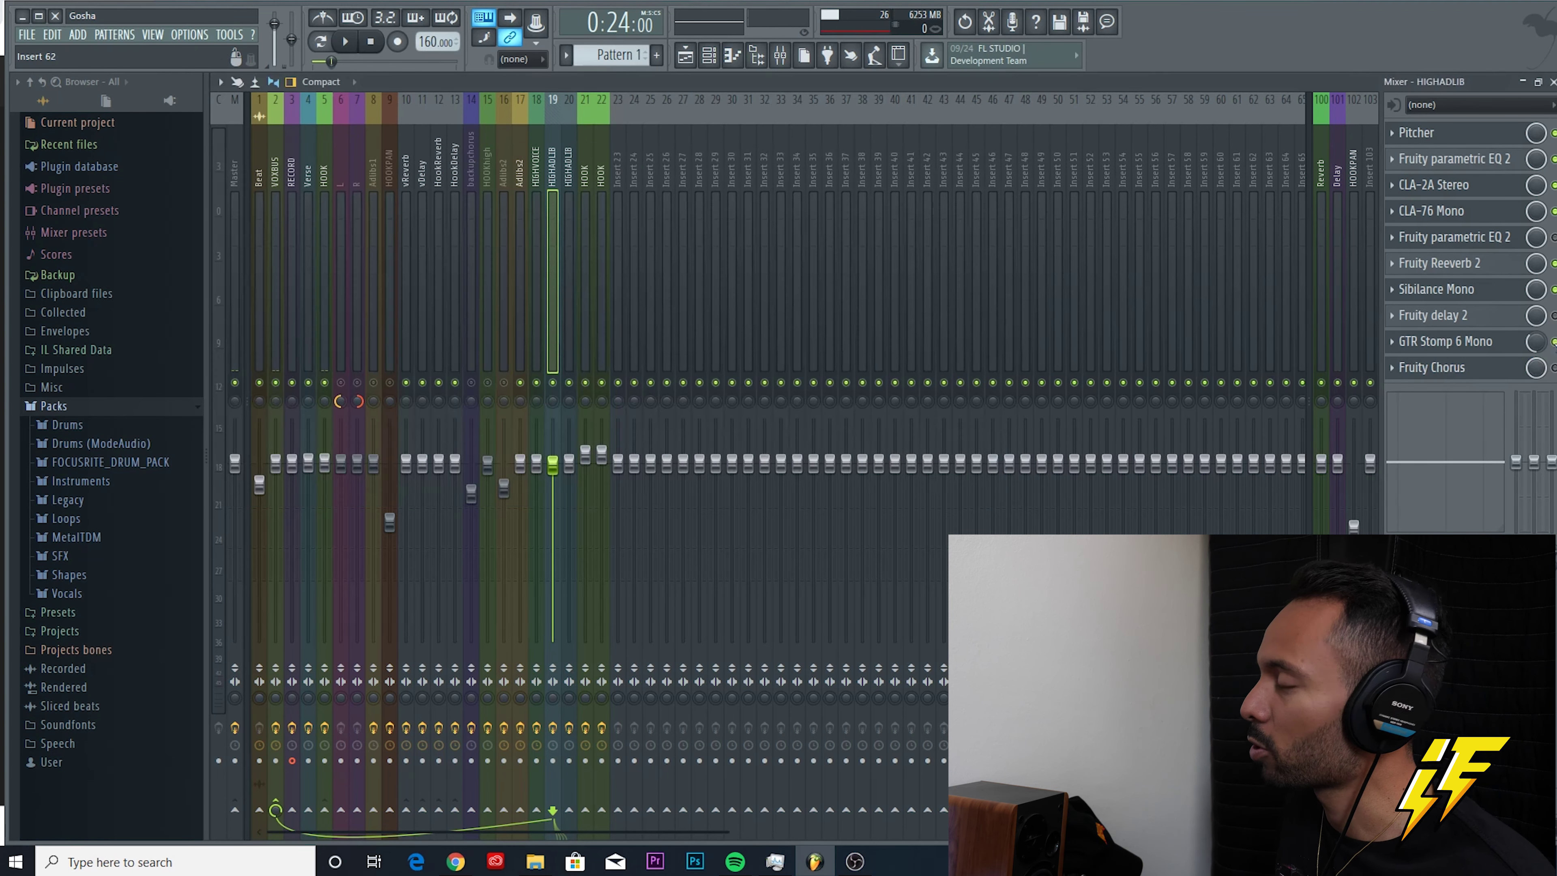
- Play the playlist from bar 17 to listen to the distorted ad-lib vocal, and stop playback
{"action": "left_click", "coordinate": [687, 56]}
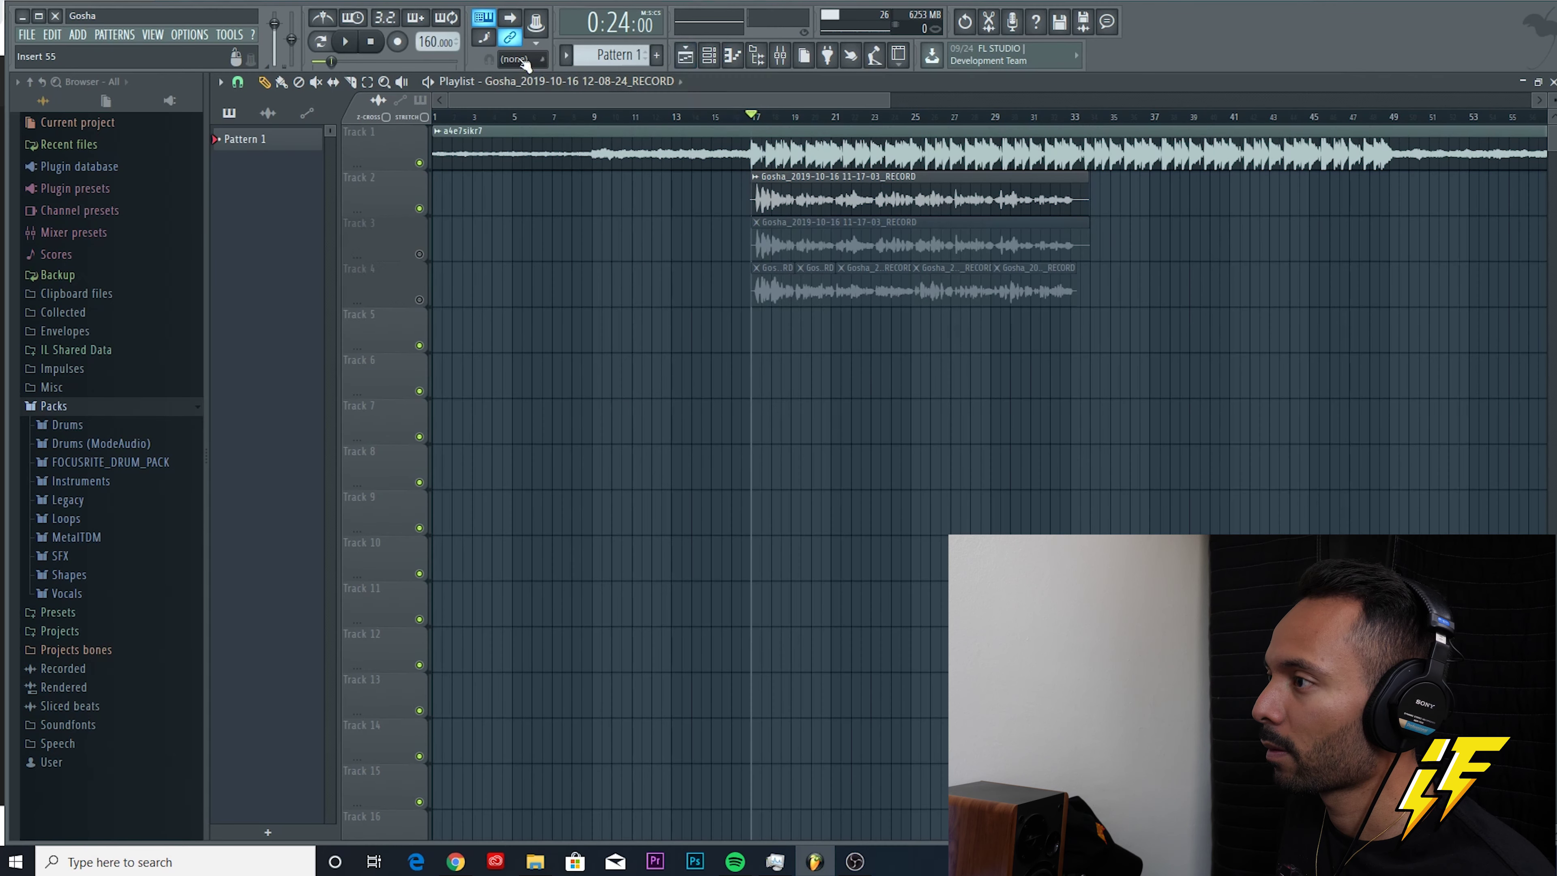
{"action": "left_click", "coordinate": [343, 44]}
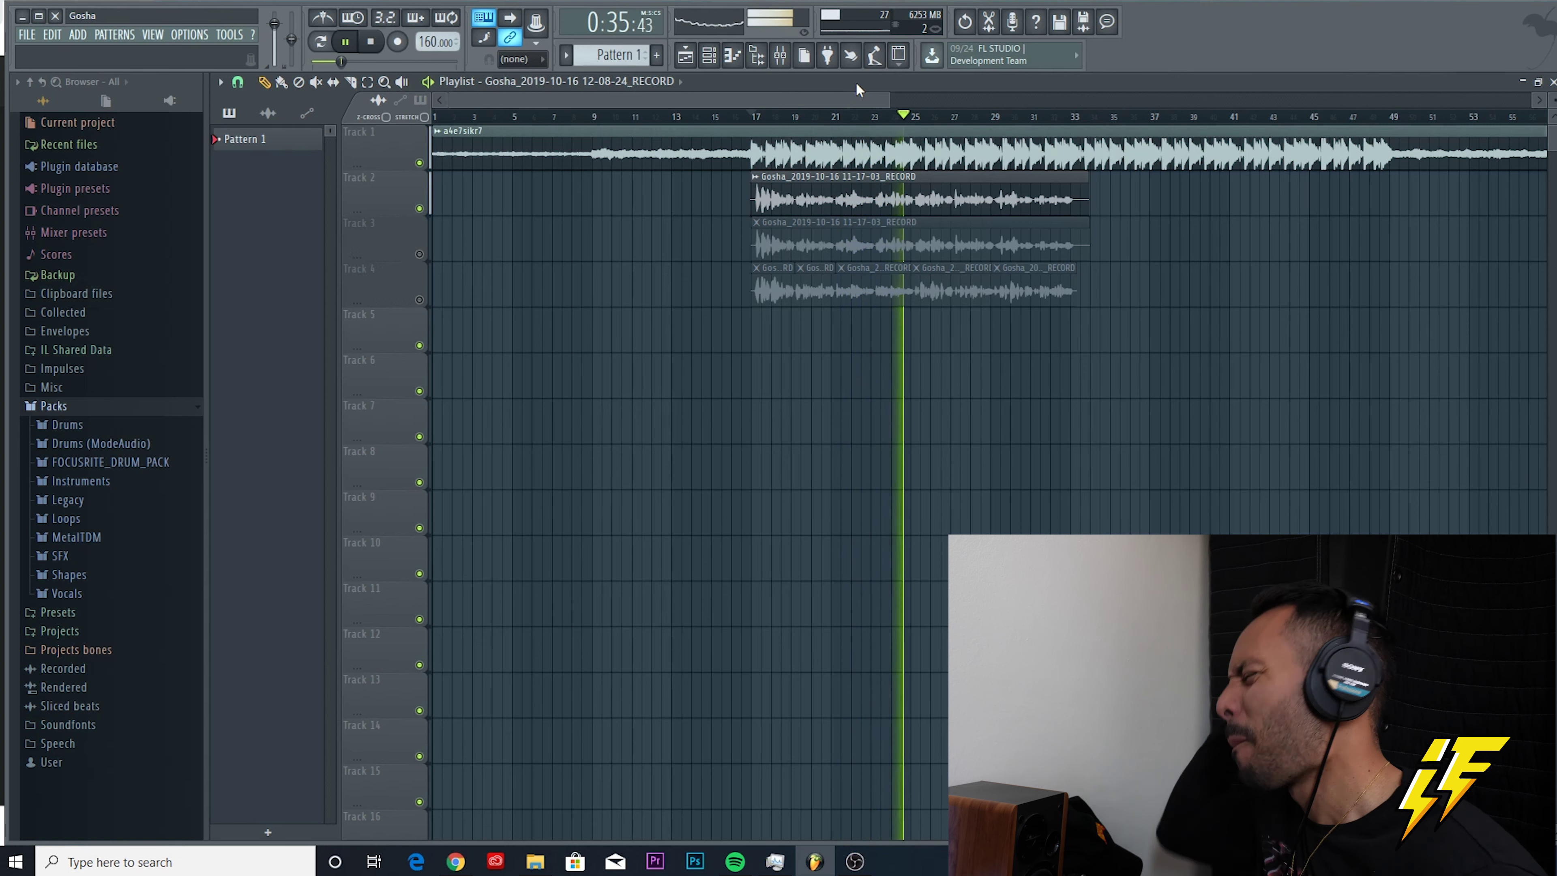
{"action": "key", "text": "space"}
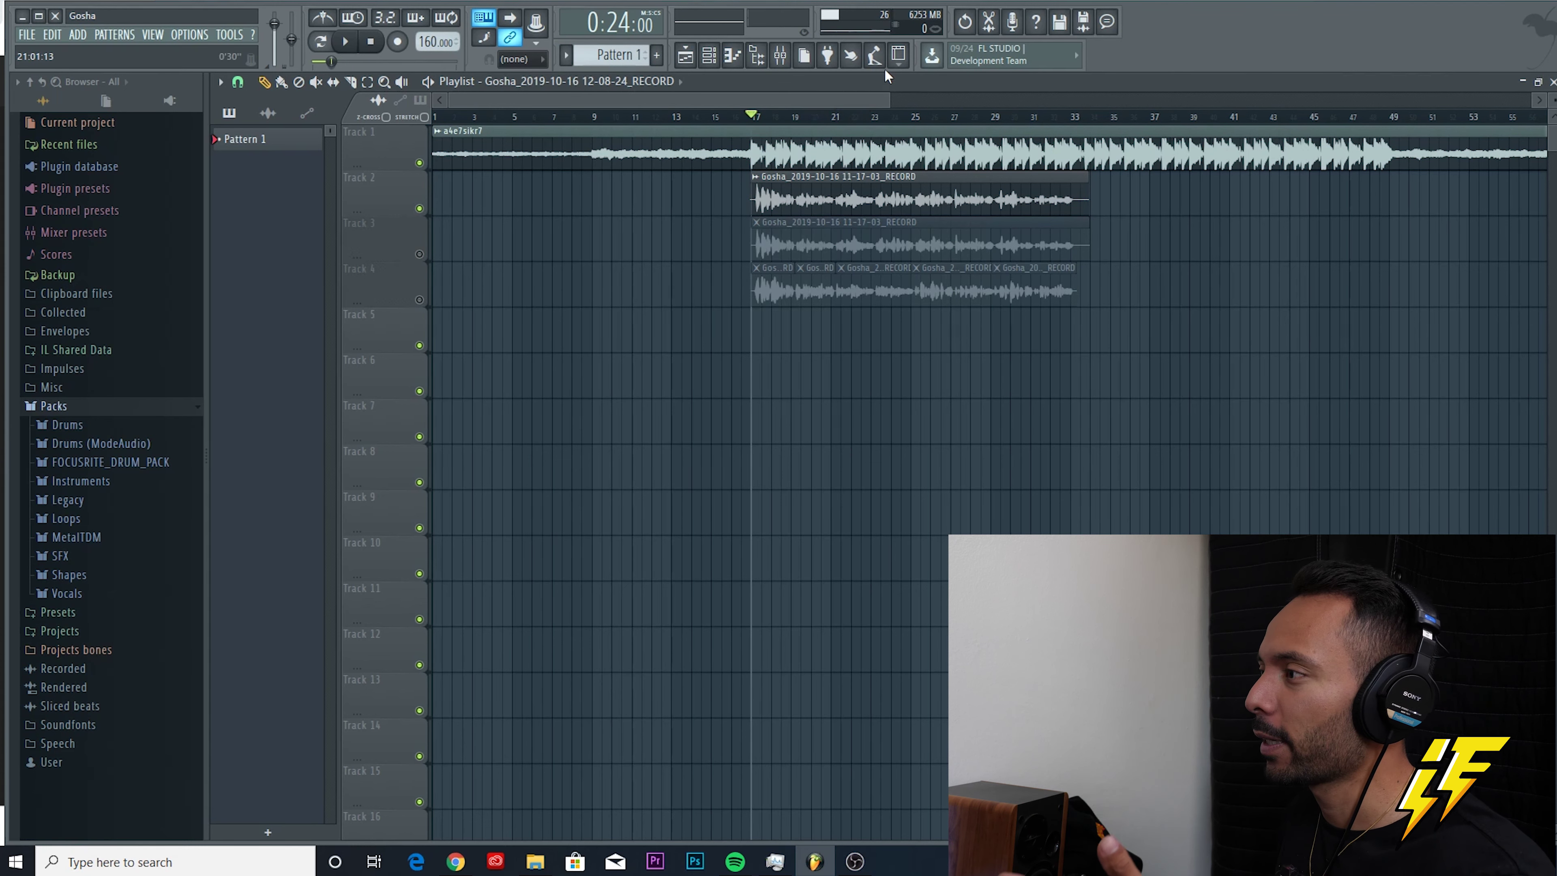
- Inspect the GTR Stomp 6 Mono settings on the HIGHADLIB track and raise the effect's mix level
{"action": "left_click", "coordinate": [791, 55]}
{"action": "left_click", "coordinate": [1475, 342]}
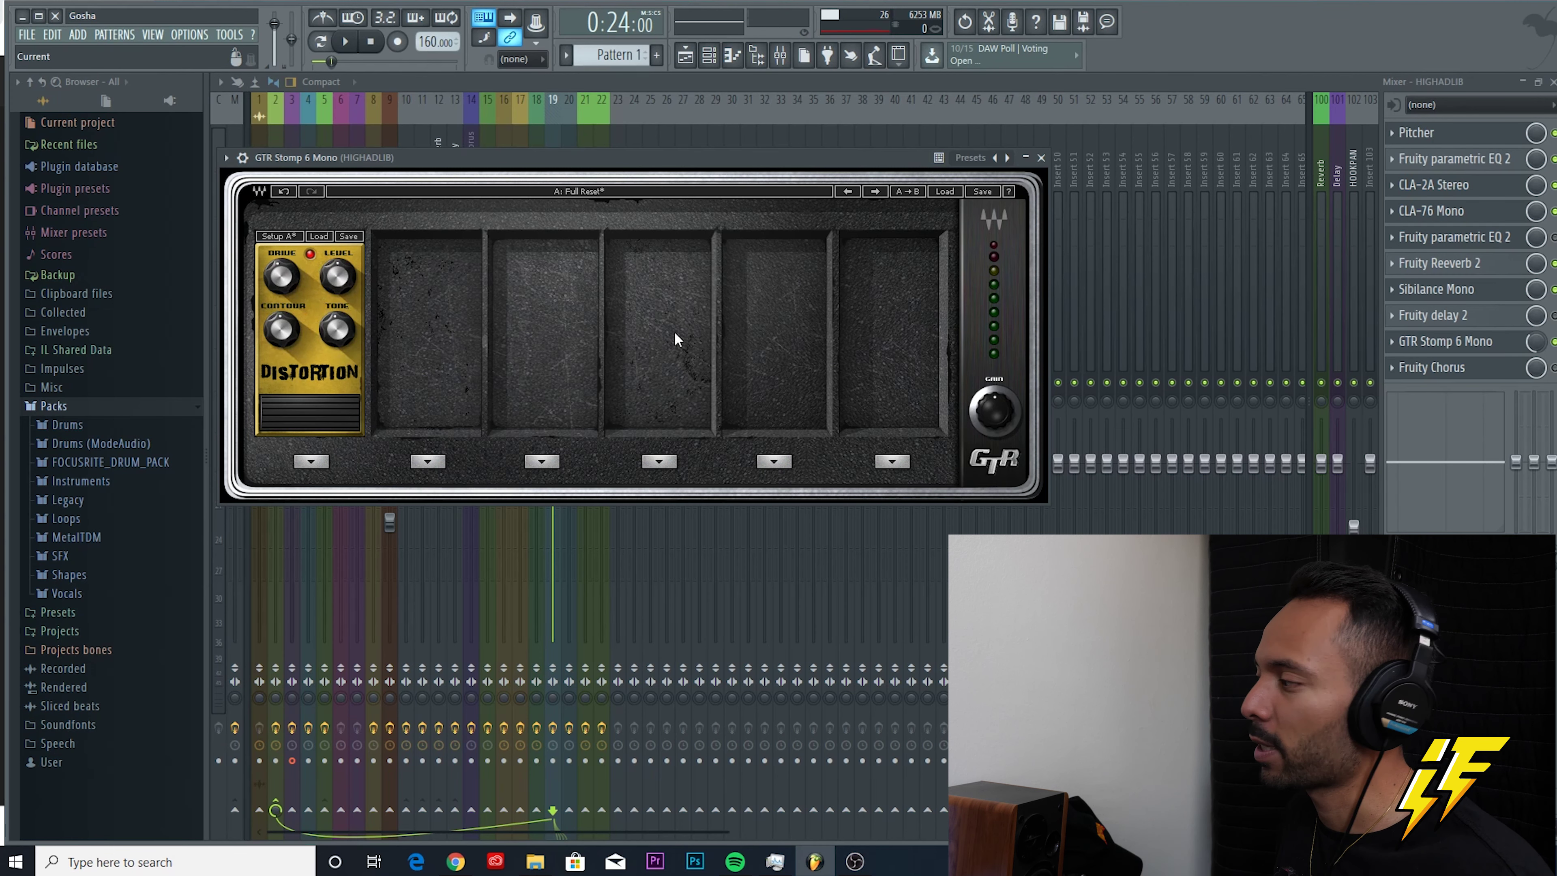
{"action": "left_click", "coordinate": [1466, 347]}
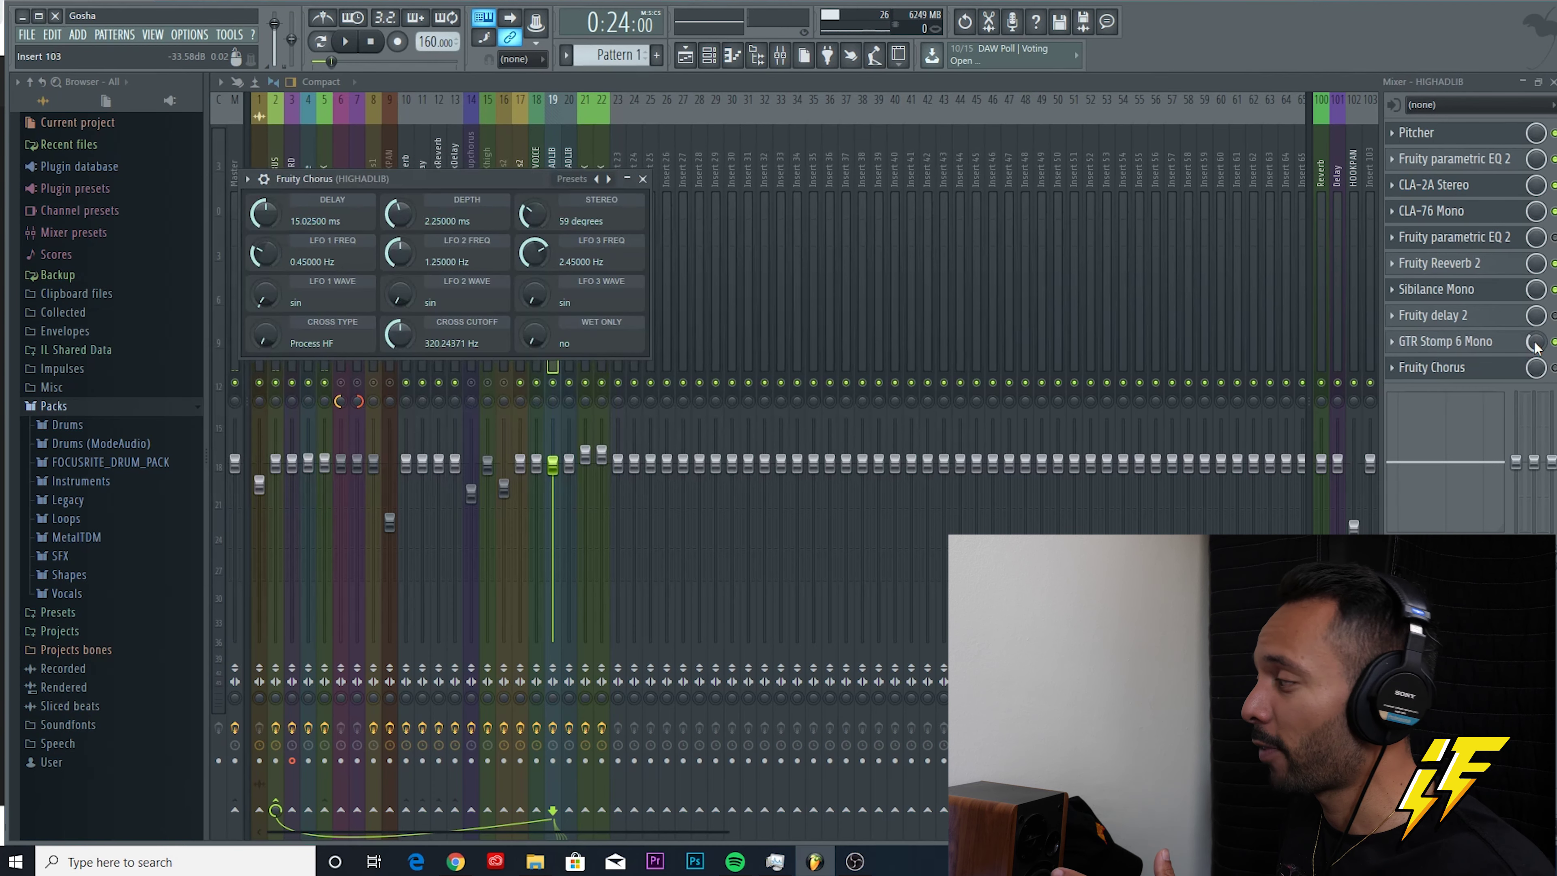
{"action": "left_click_drag", "start_coordinate": [1536, 344], "coordinate": [1535, 336]}
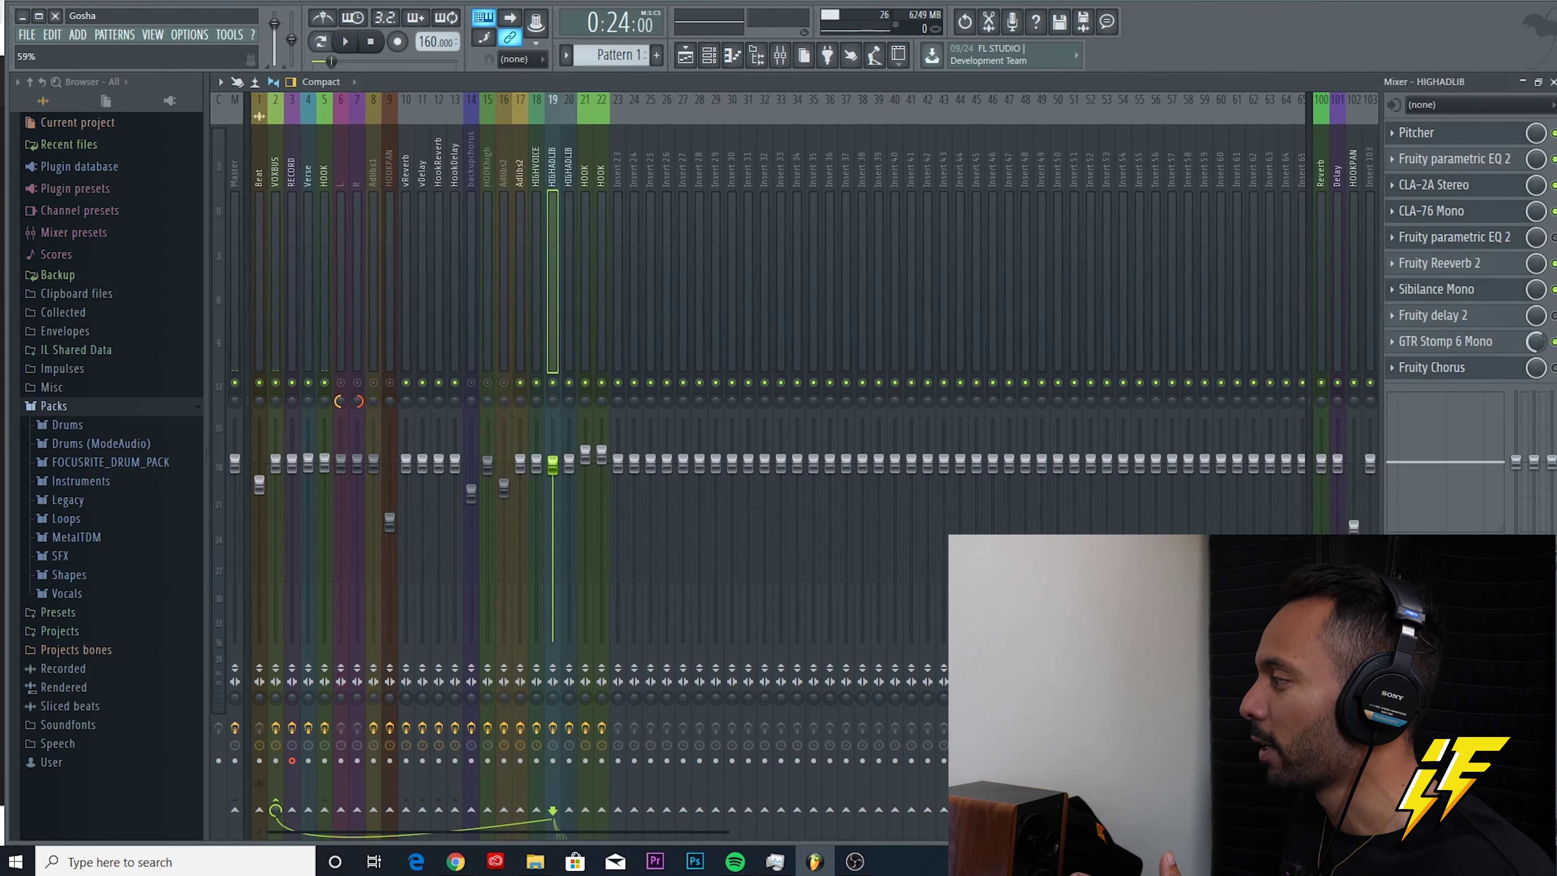
- Play the song from bar 17 while setting the GTR Stomp 6 Mono mix level to 40%, and stop playback
{"action": "left_click", "coordinate": [685, 55]}
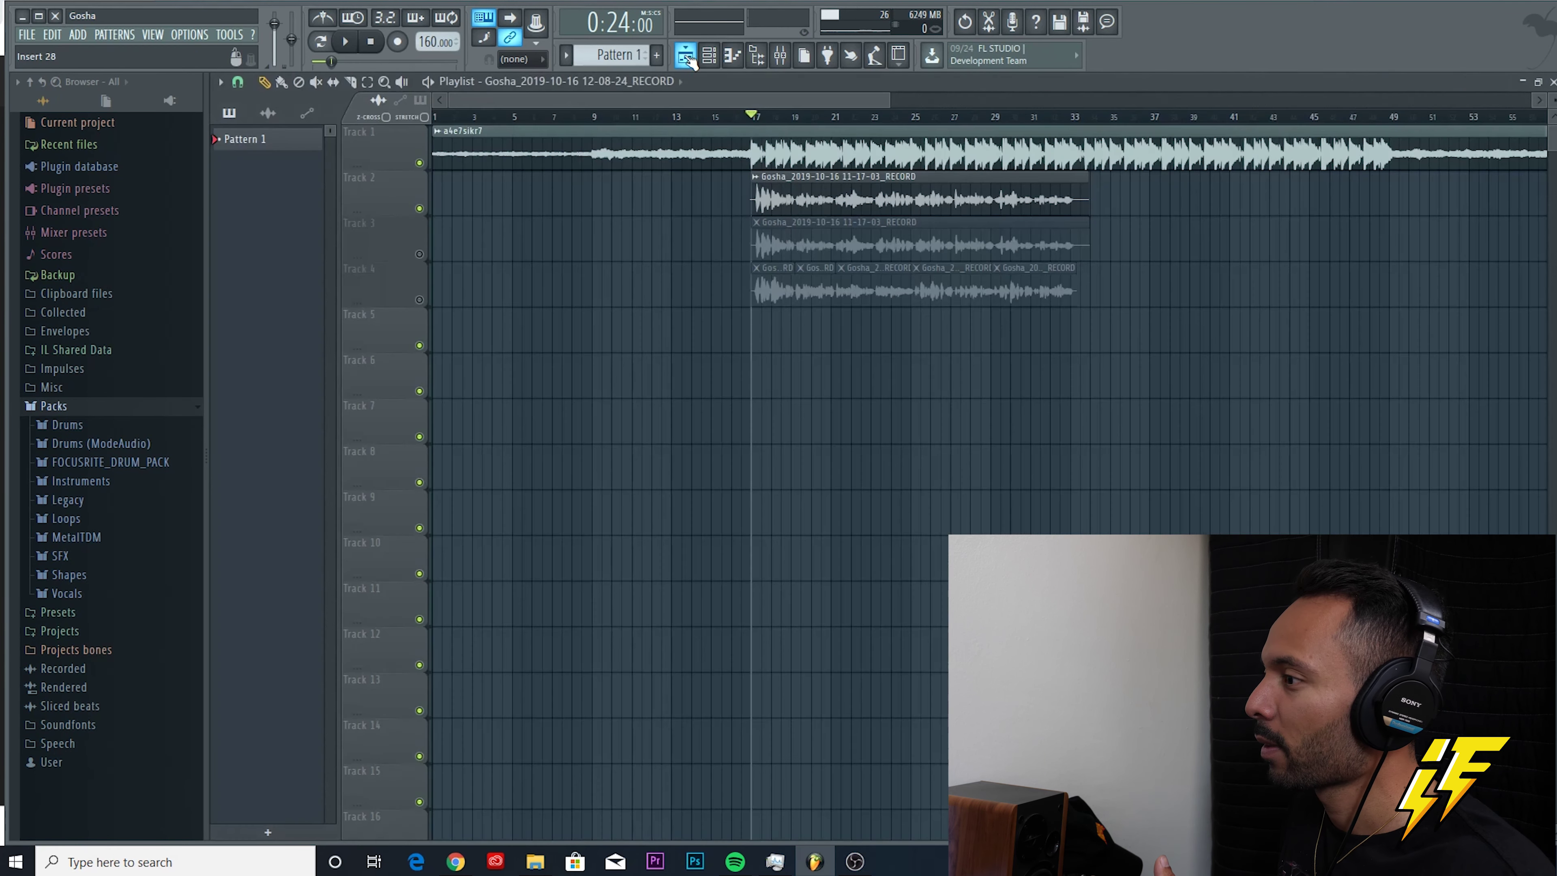
{"action": "left_click", "coordinate": [346, 42]}
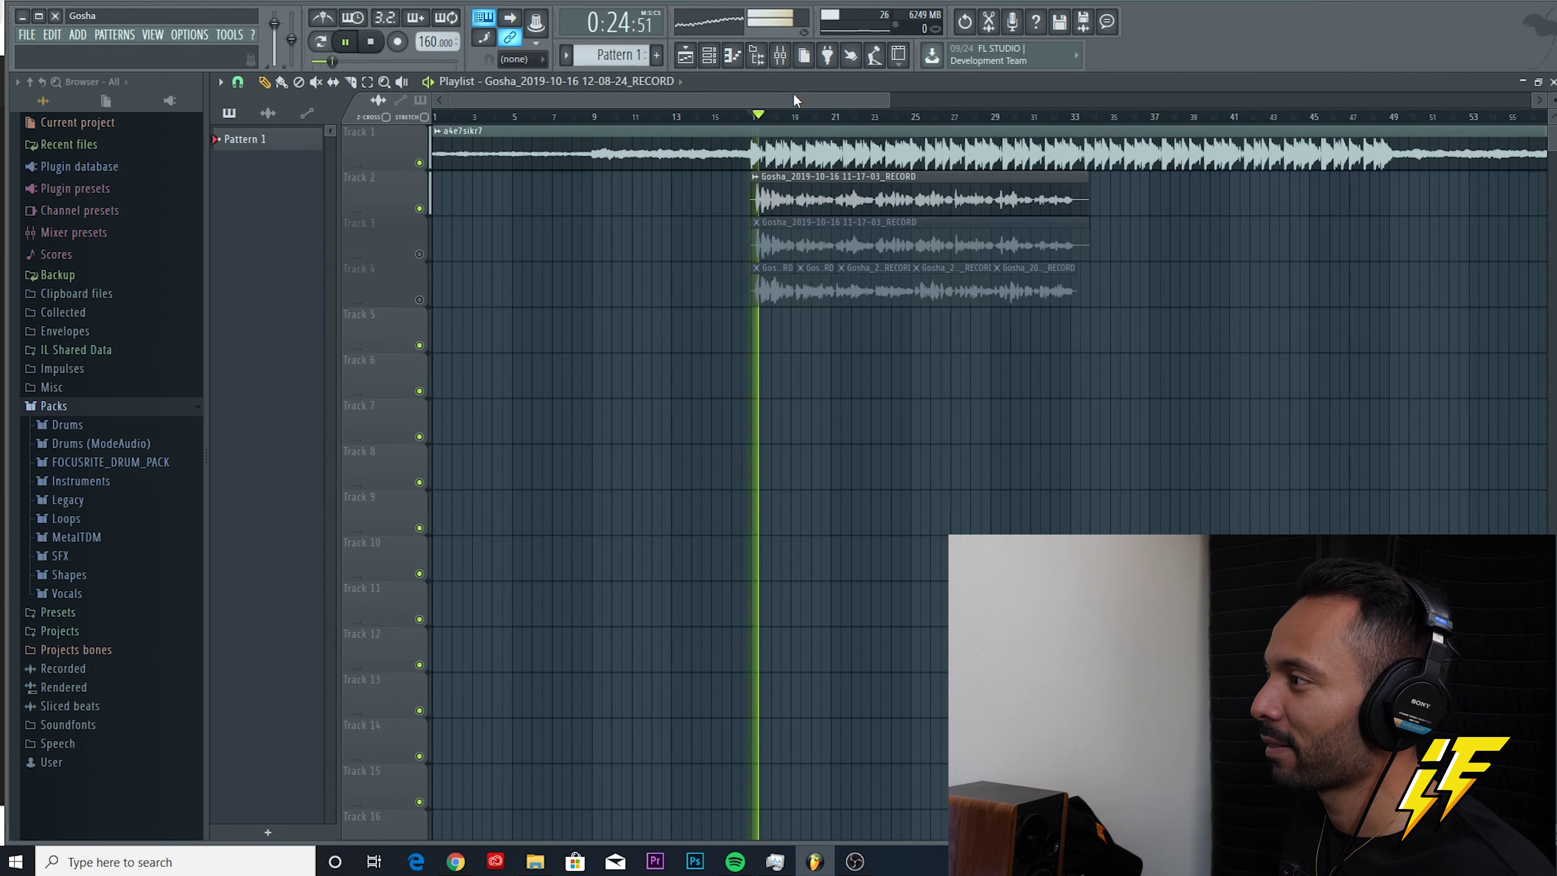
{"action": "left_click", "coordinate": [780, 55]}
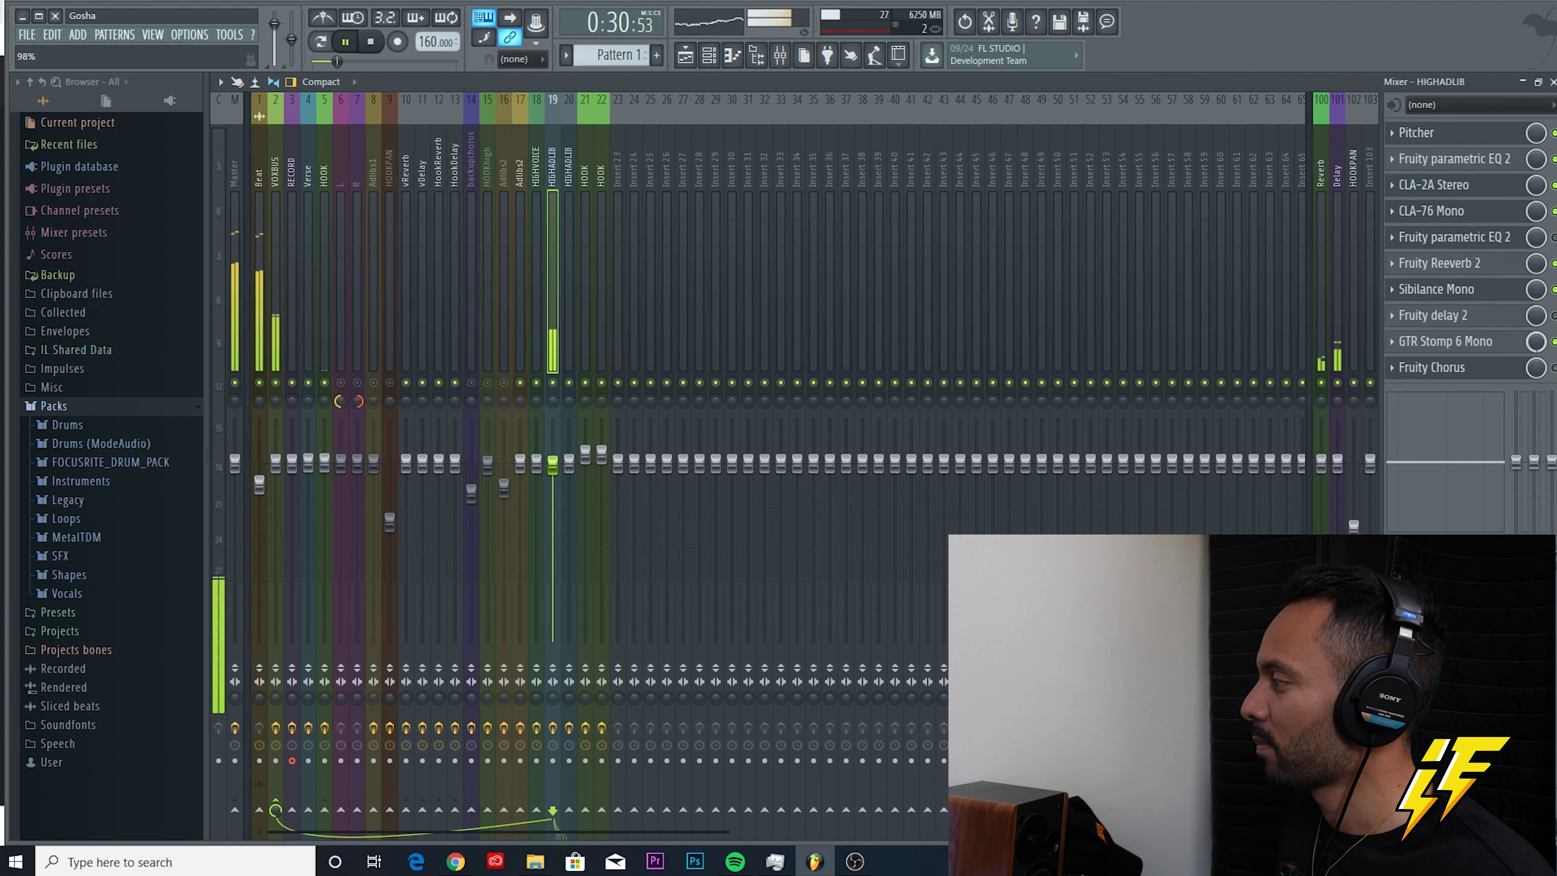
{"action": "left_click_drag", "start_coordinate": [1536, 342], "coordinate": [1536, 394]}
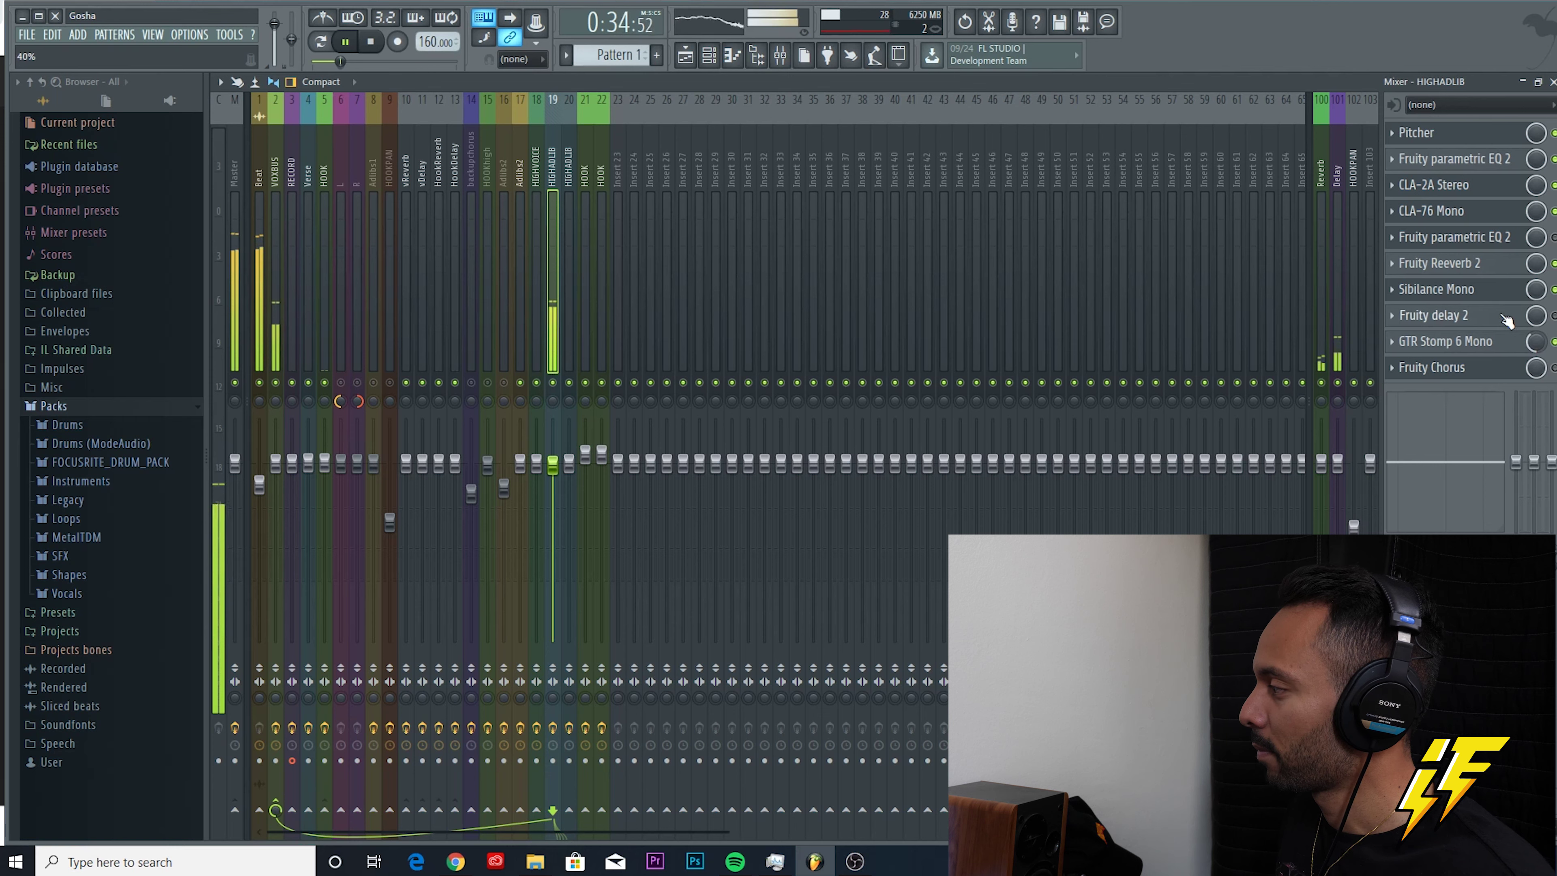
{"action": "left_click", "coordinate": [370, 43]}
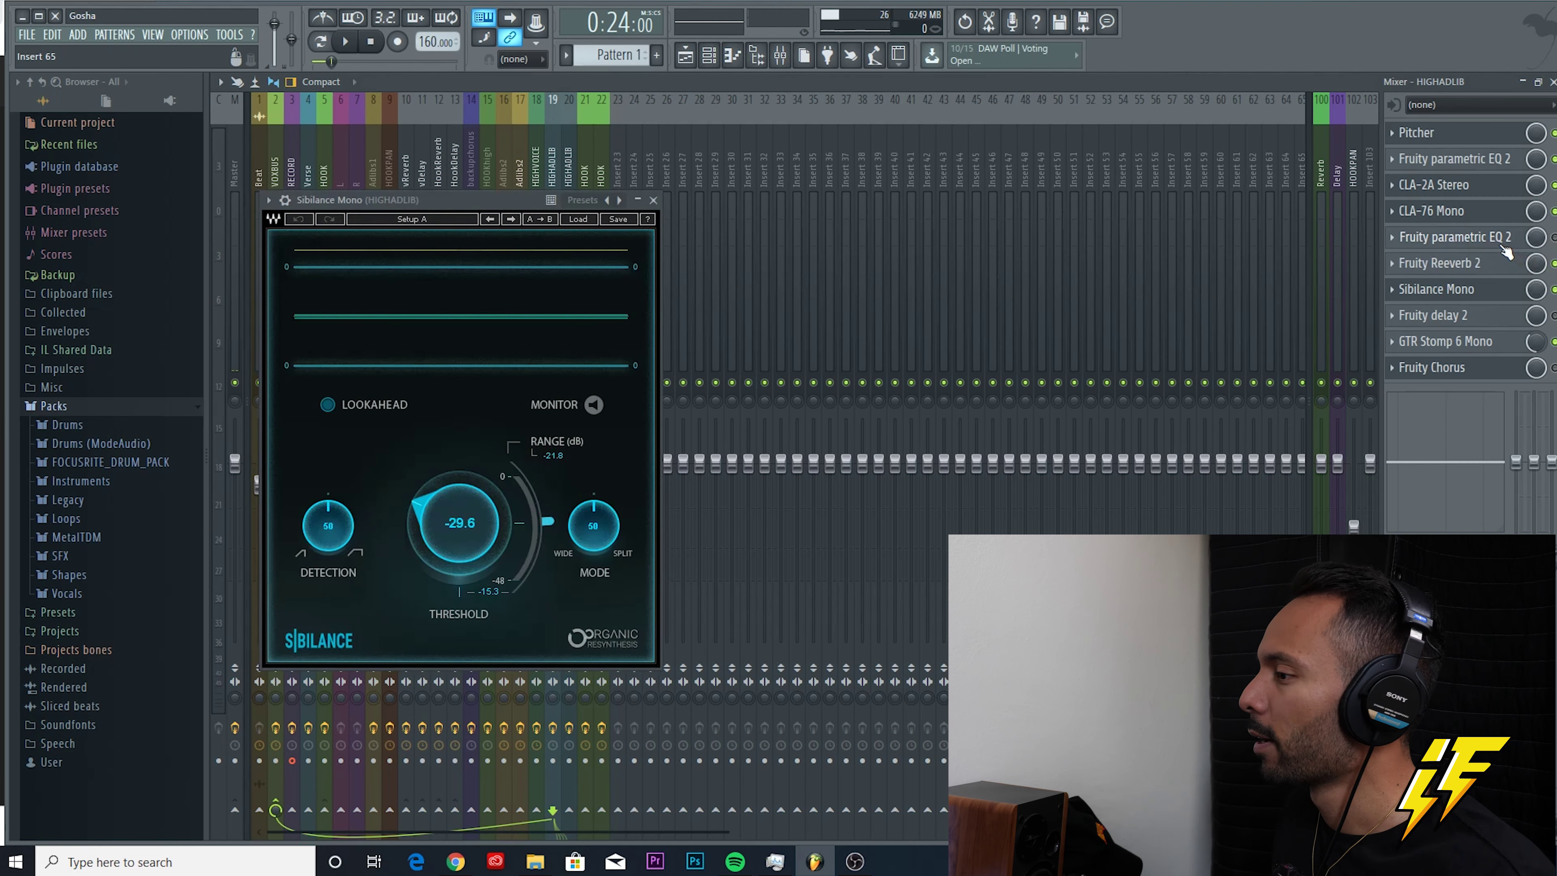
- Load the Old Telephone preset in HIGHADLIB's second Fruity parametric EQ 2 and enable that effect
{"action": "left_click", "coordinate": [1503, 241]}
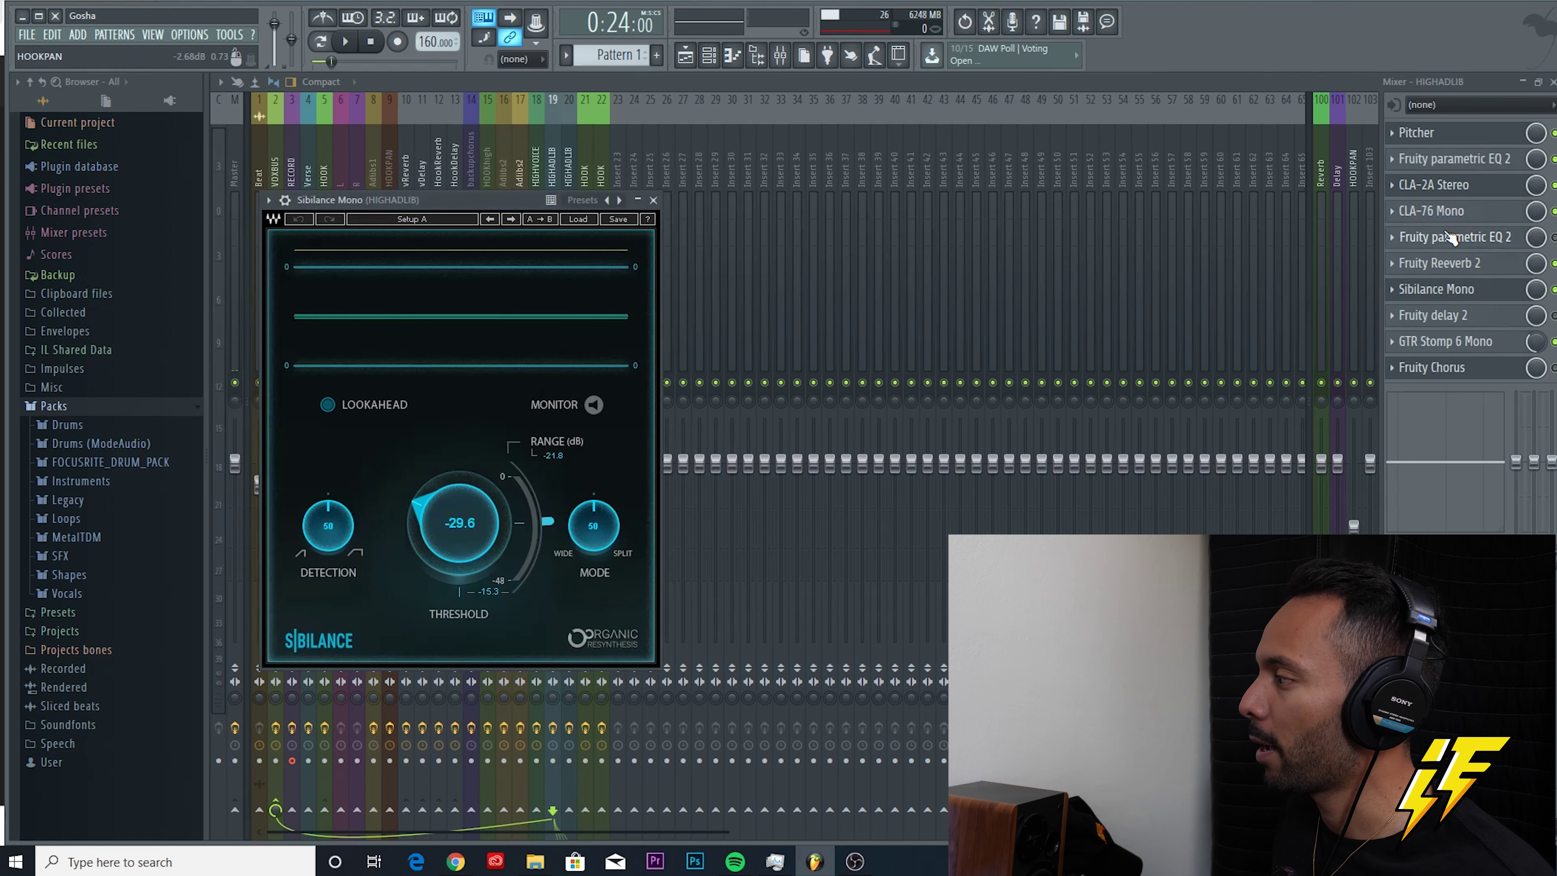
{"action": "left_click", "coordinate": [1449, 236]}
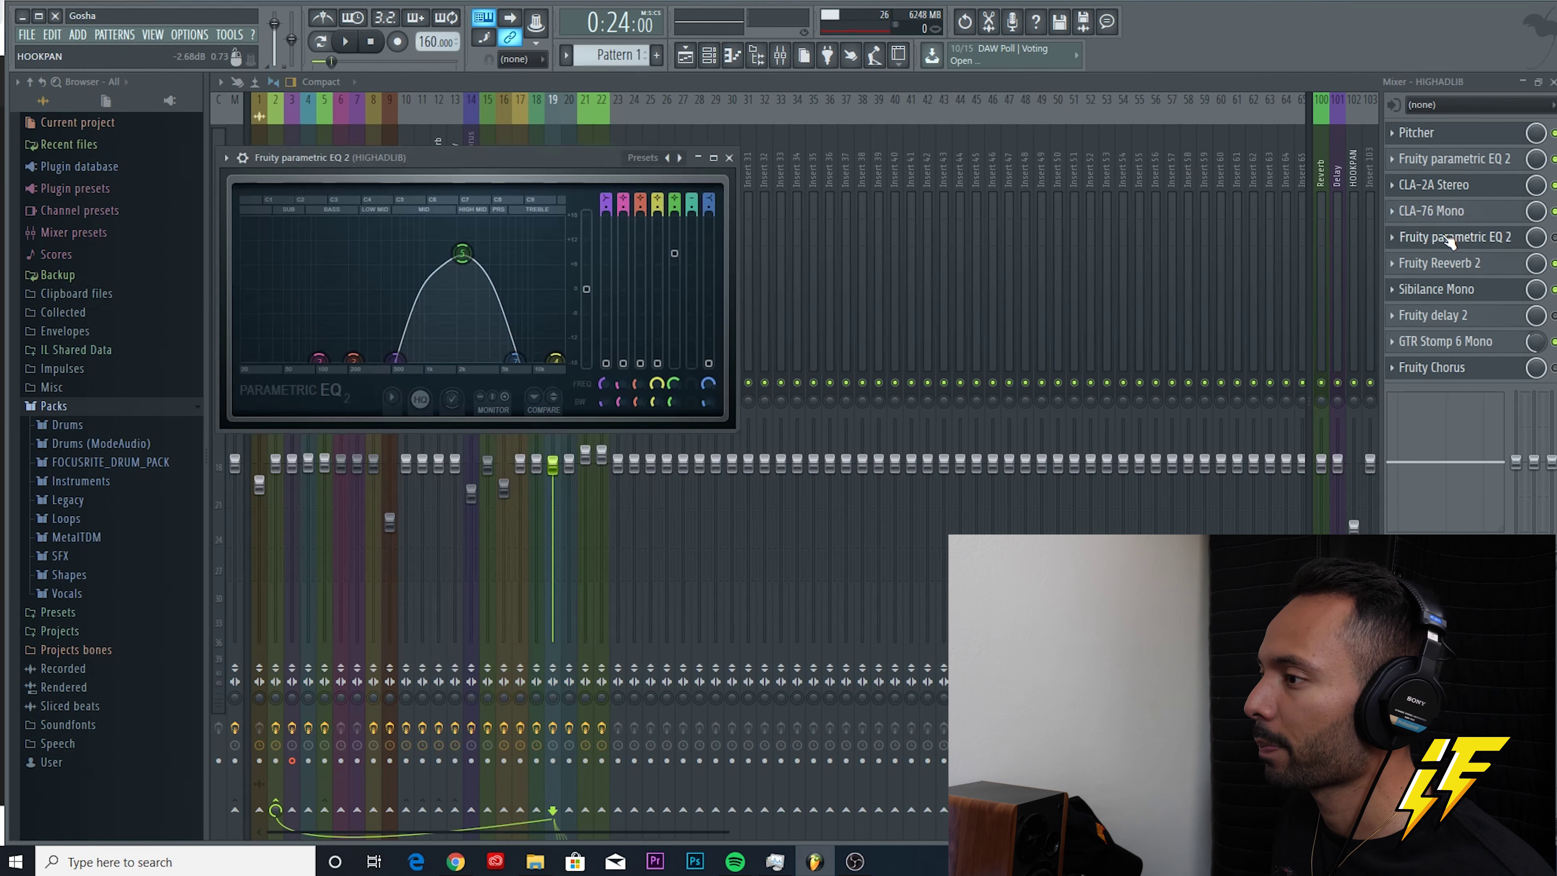
{"action": "left_click", "coordinate": [238, 158]}
{"action": "left_click", "coordinate": [226, 158]}
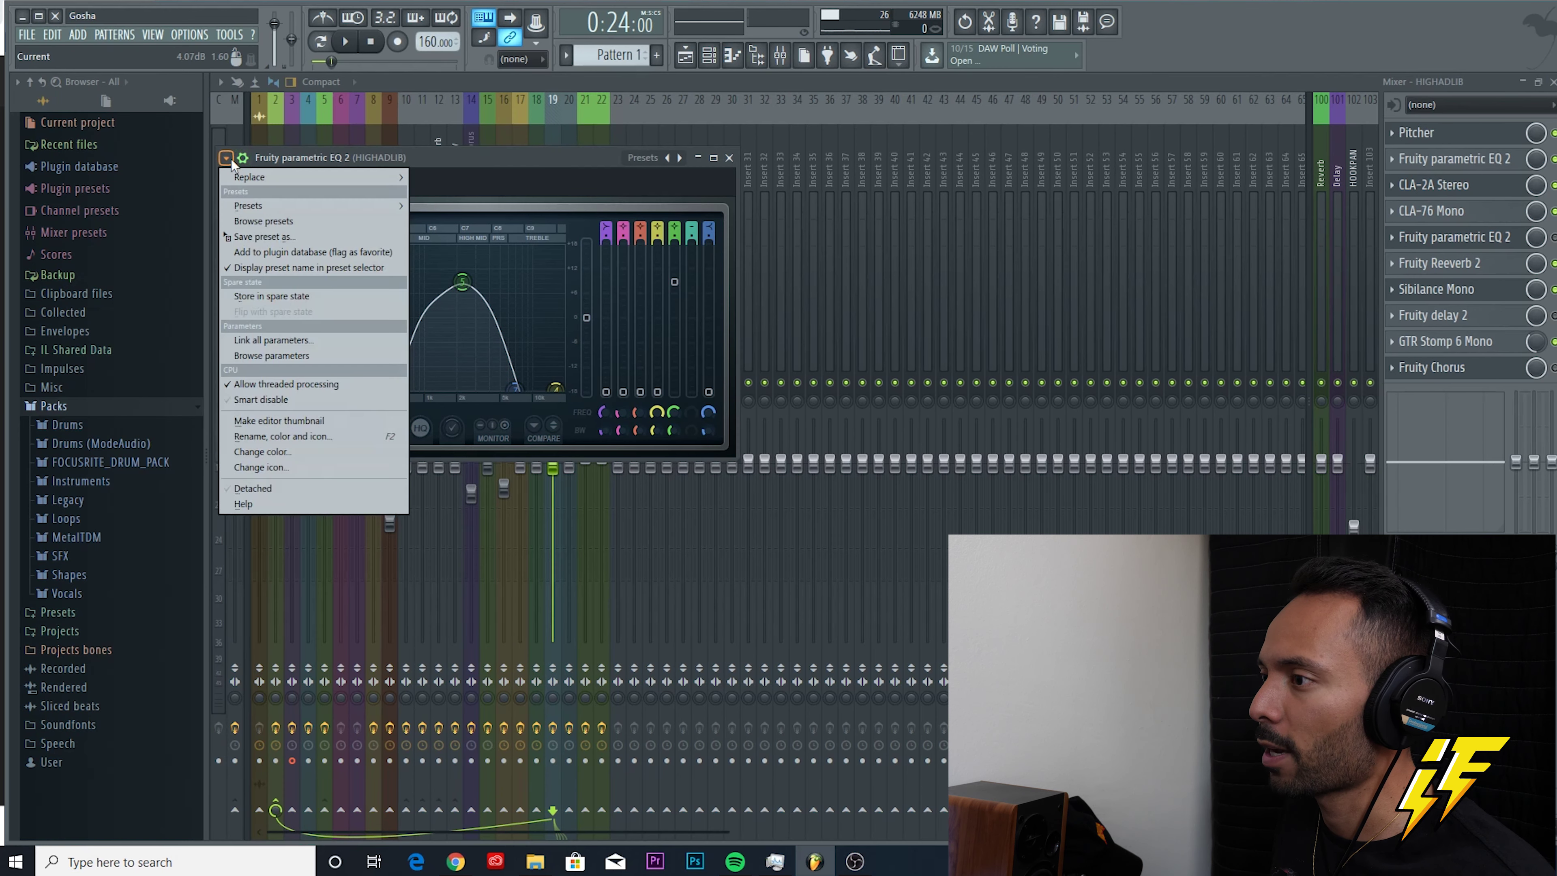
{"action": "mouse_move", "coordinate": [262, 205]}
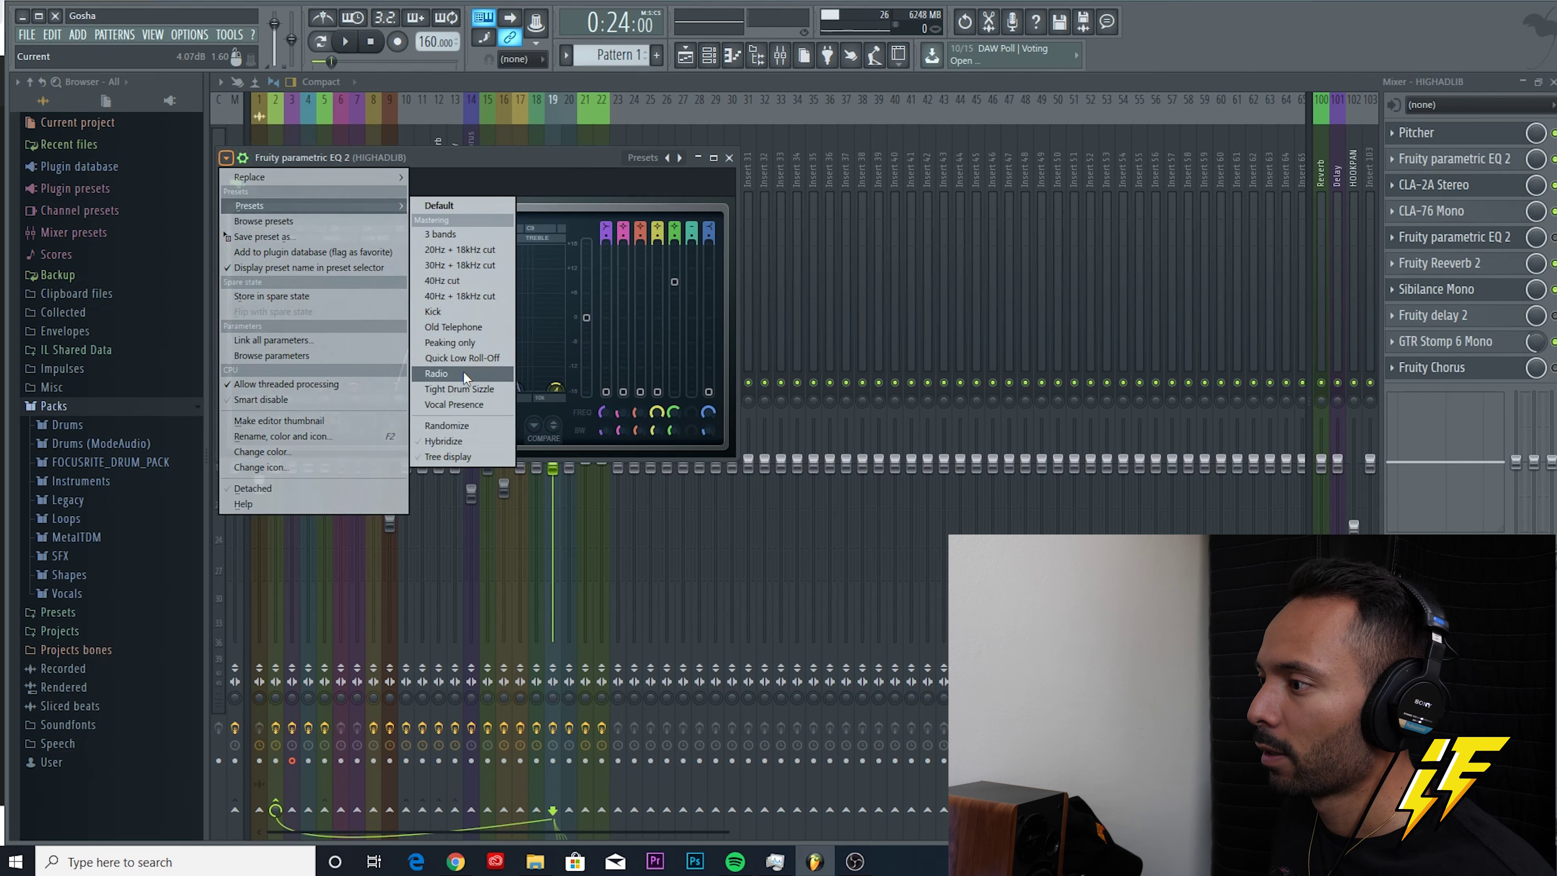
{"action": "left_click", "coordinate": [454, 327]}
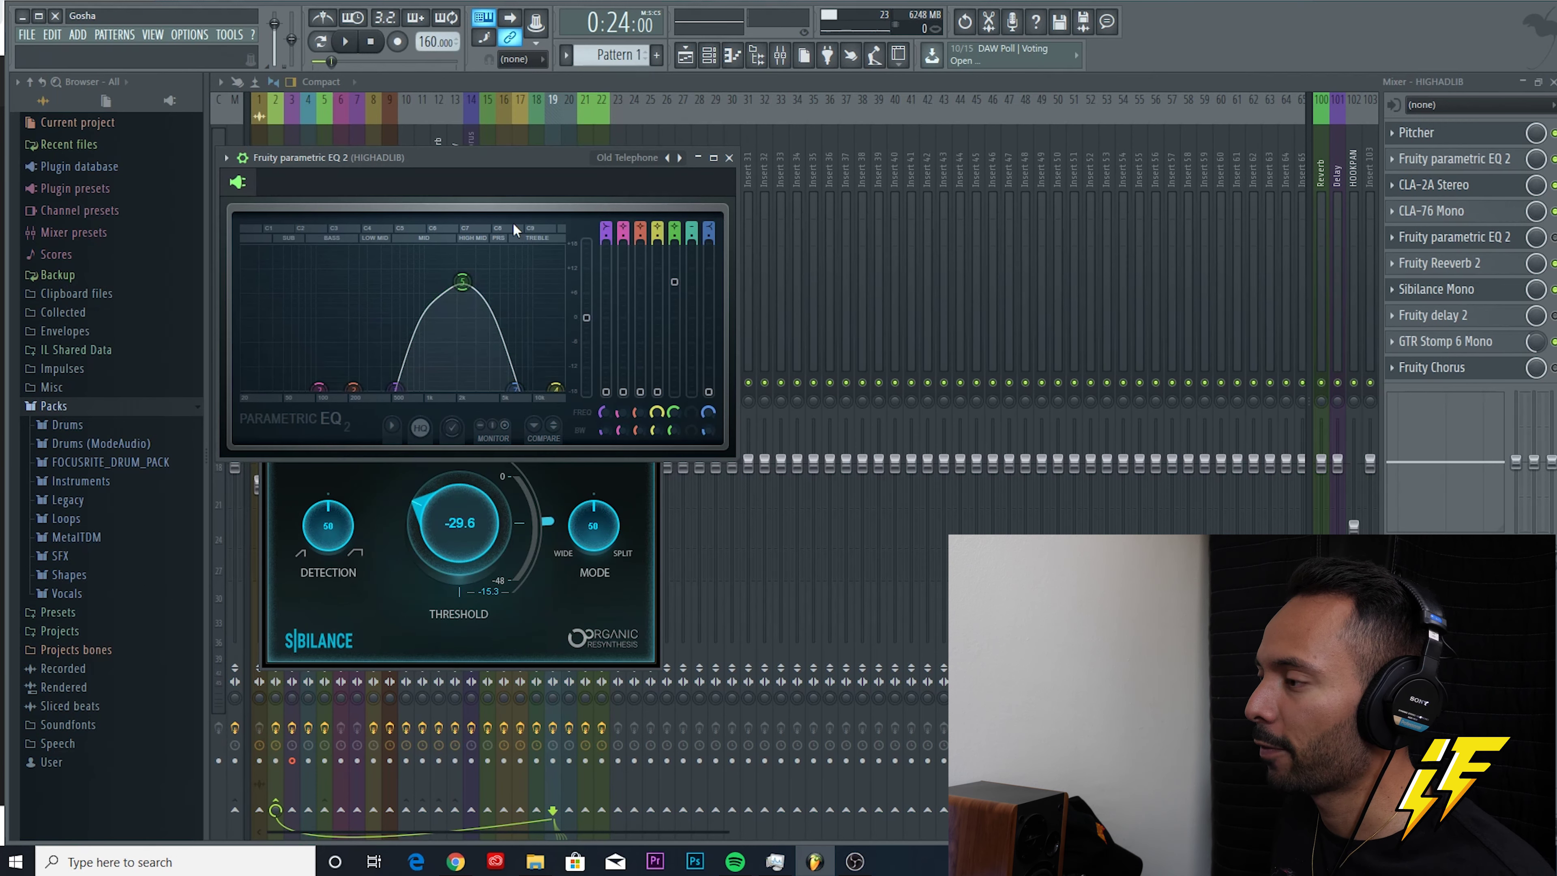
{"action": "left_click", "coordinate": [1554, 237]}
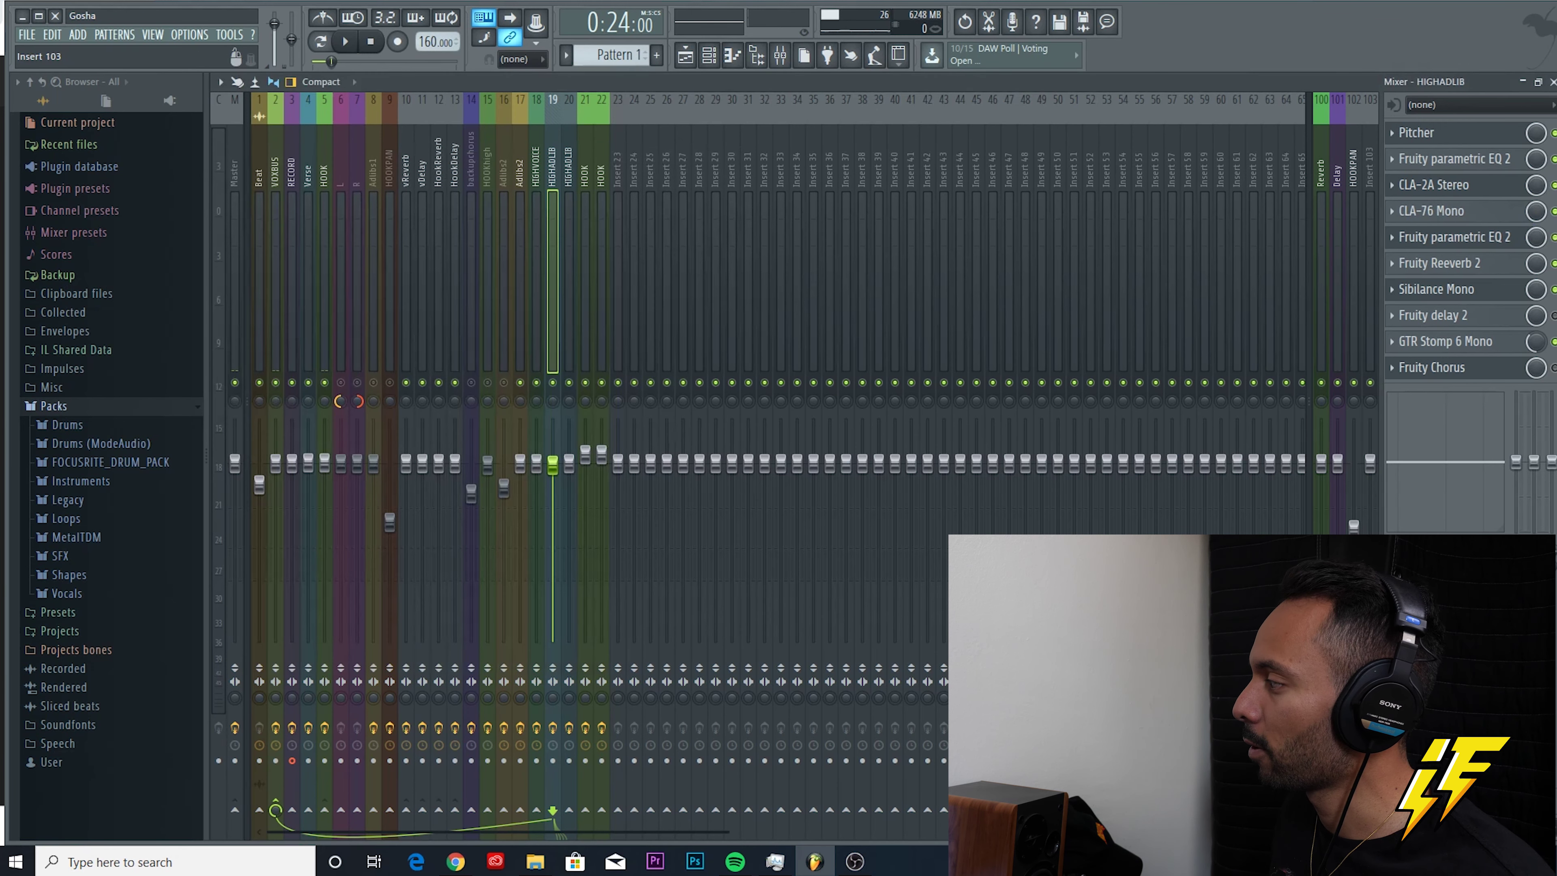
- Play the playlist from bar 17 to listen to the vocal with the telephone EQ, and stop playback
{"action": "left_click", "coordinate": [685, 56]}
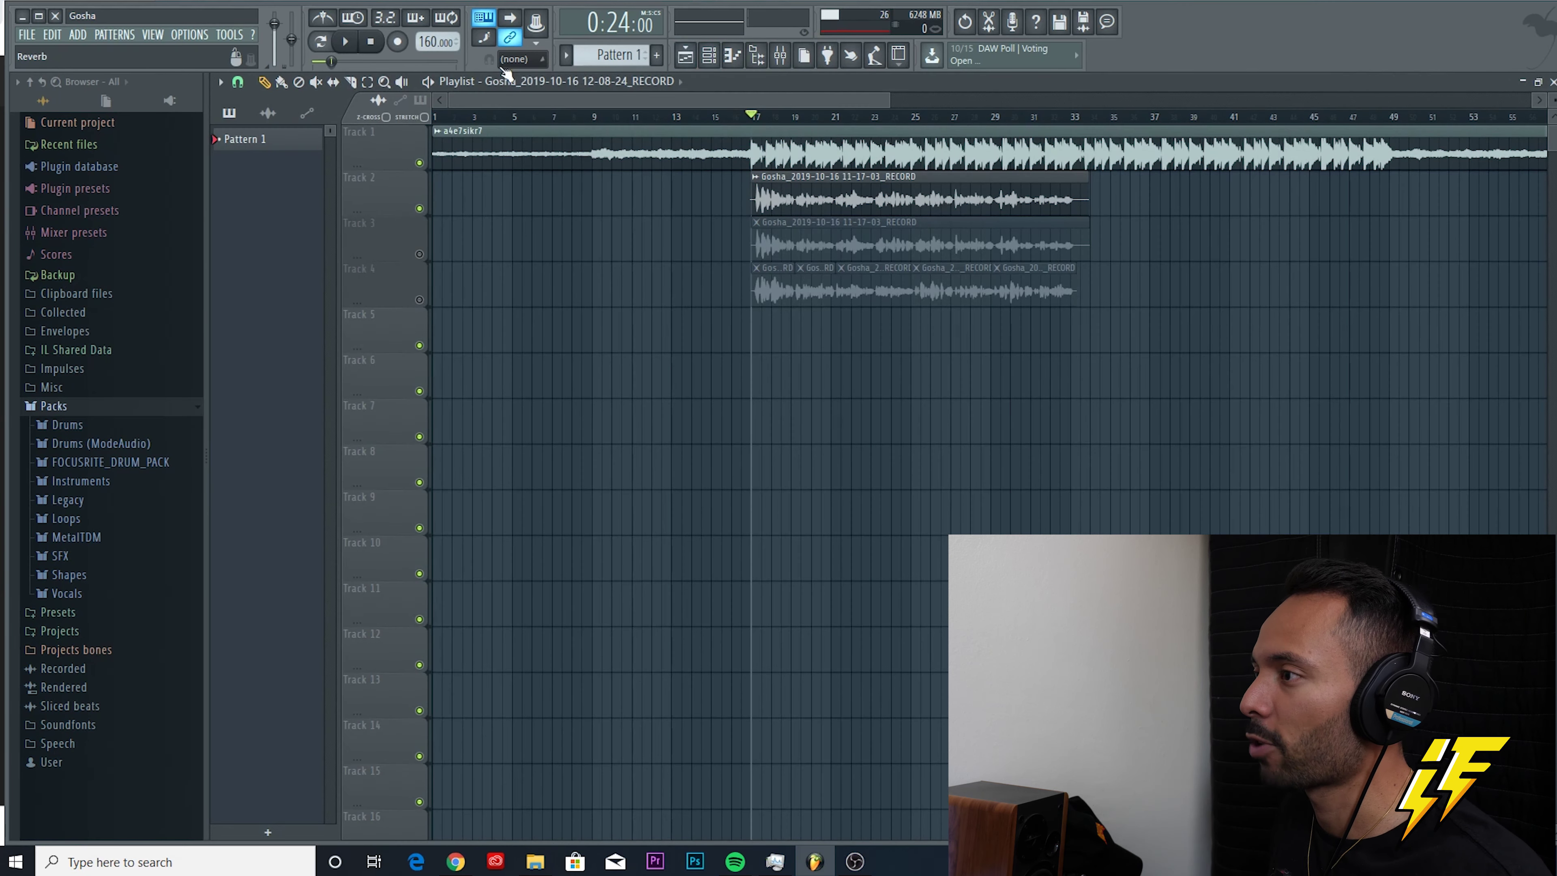
{"action": "left_click", "coordinate": [345, 41]}
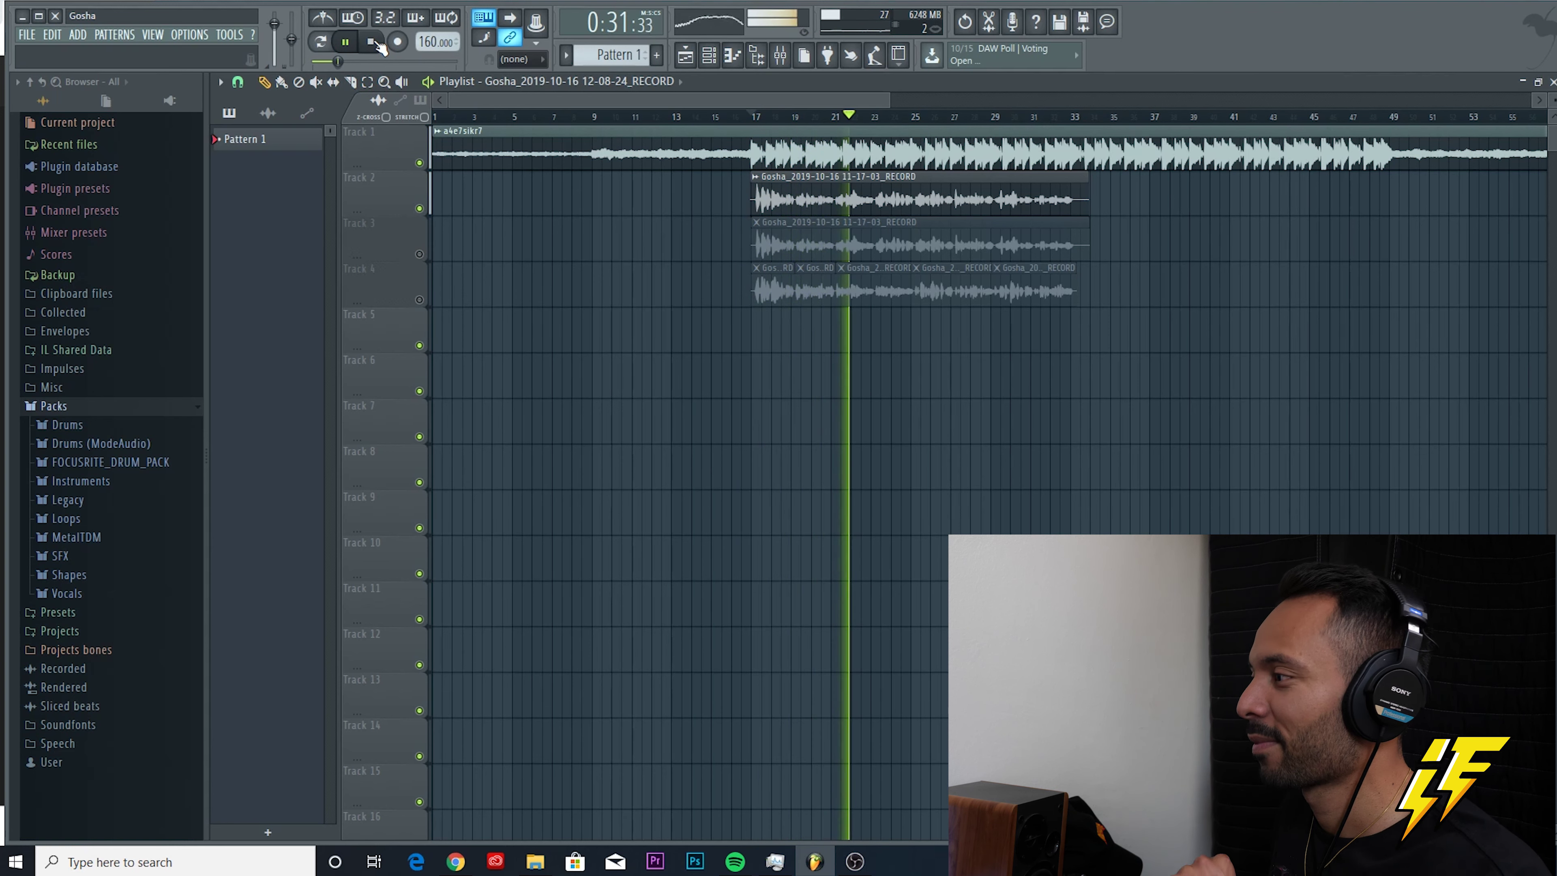
{"action": "key", "text": "space"}
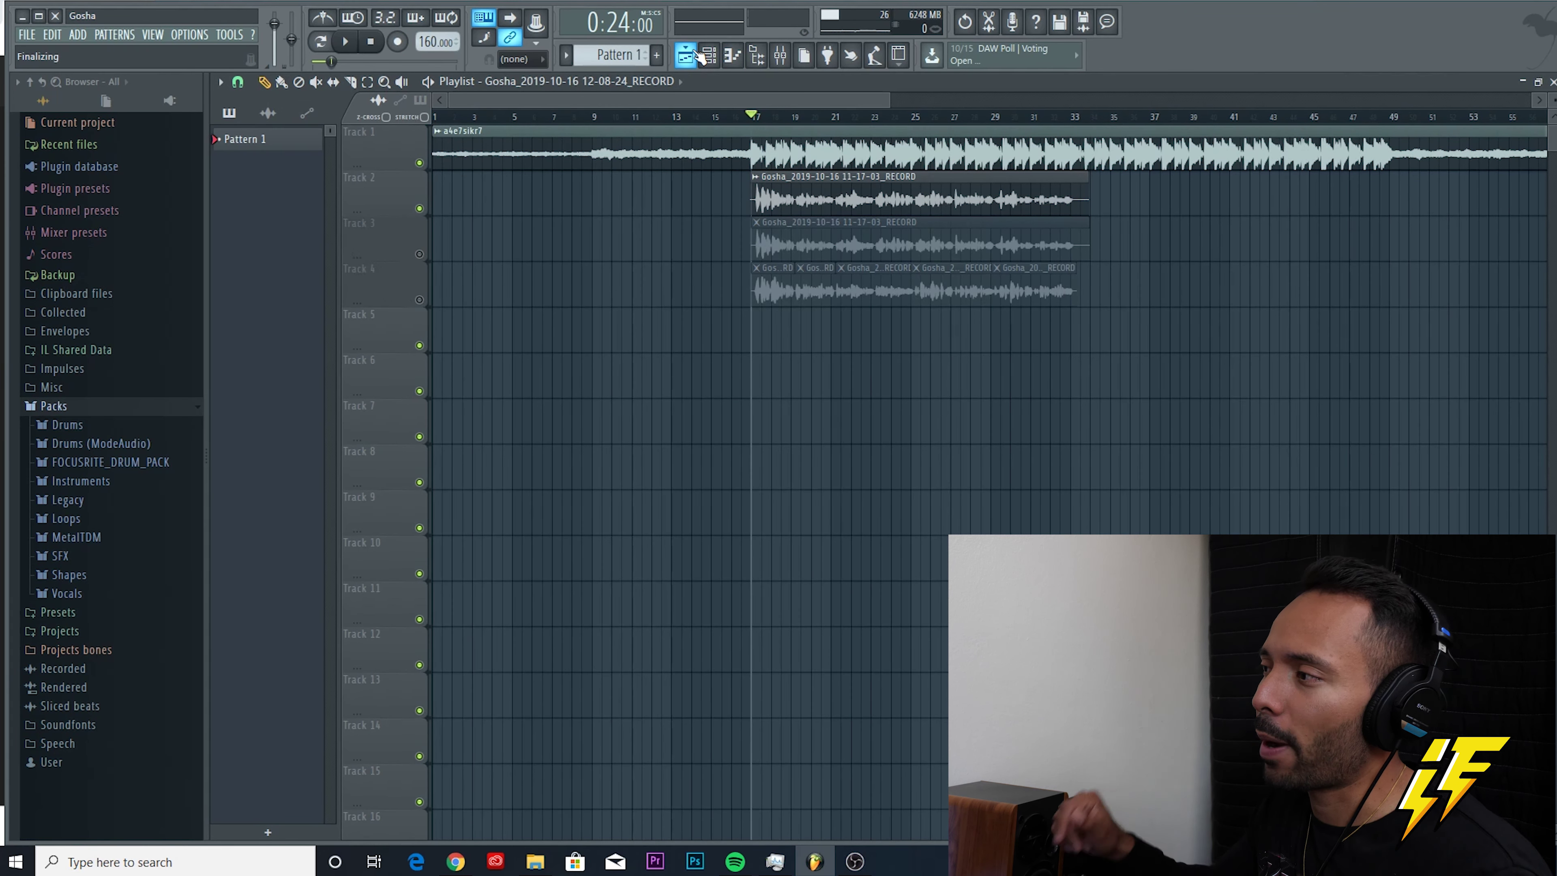
- Open the Fruity delay 2 settings from the HIGHADLIB track's effects chain
{"action": "left_click", "coordinate": [781, 55]}
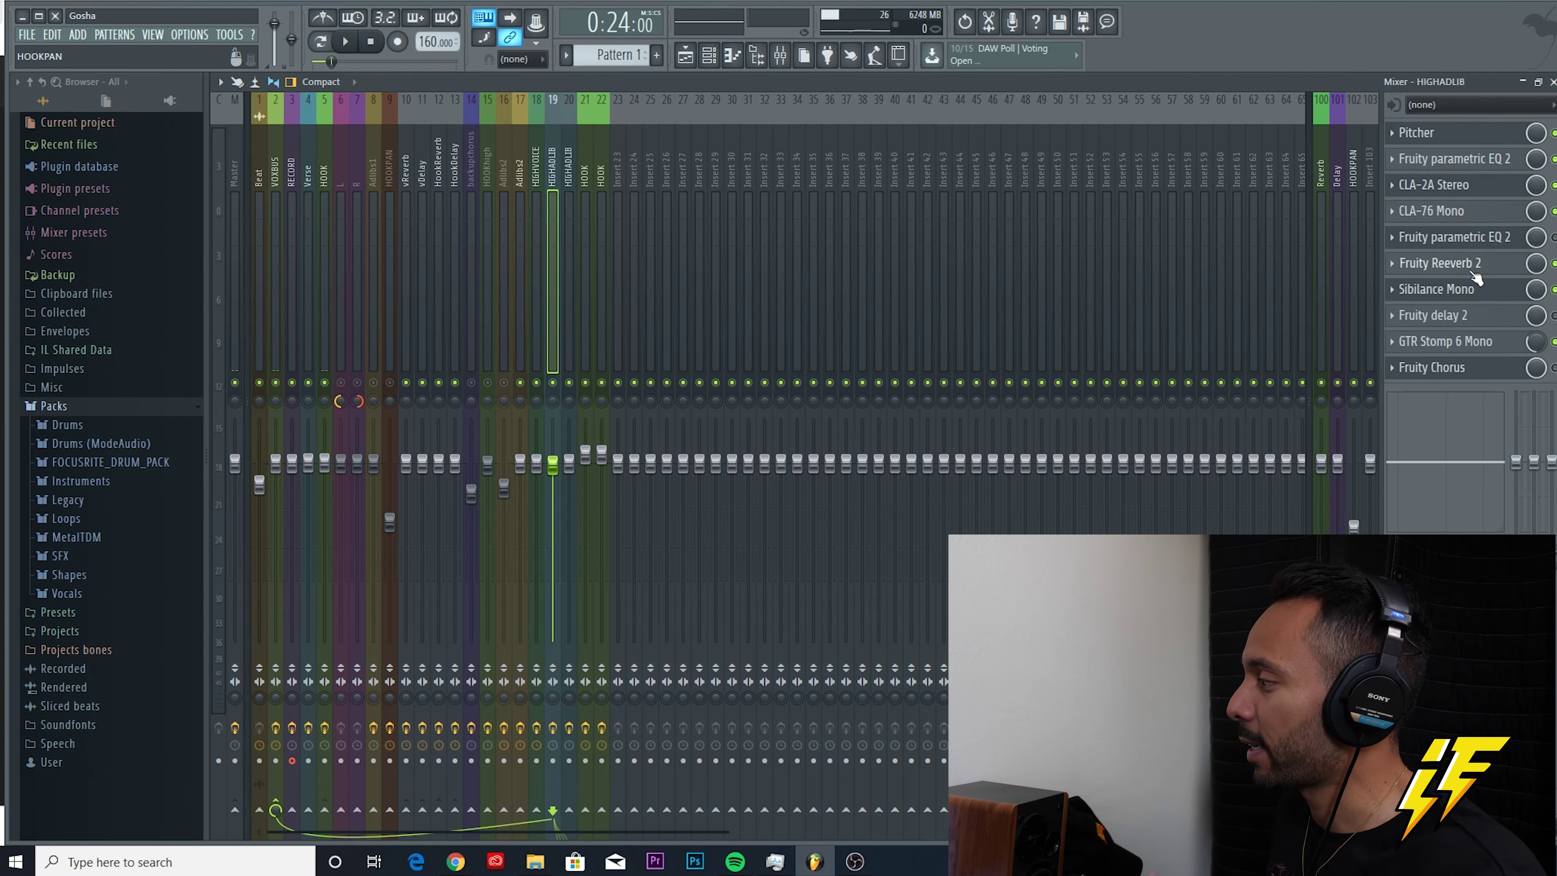
{"action": "left_click", "coordinate": [1485, 324]}
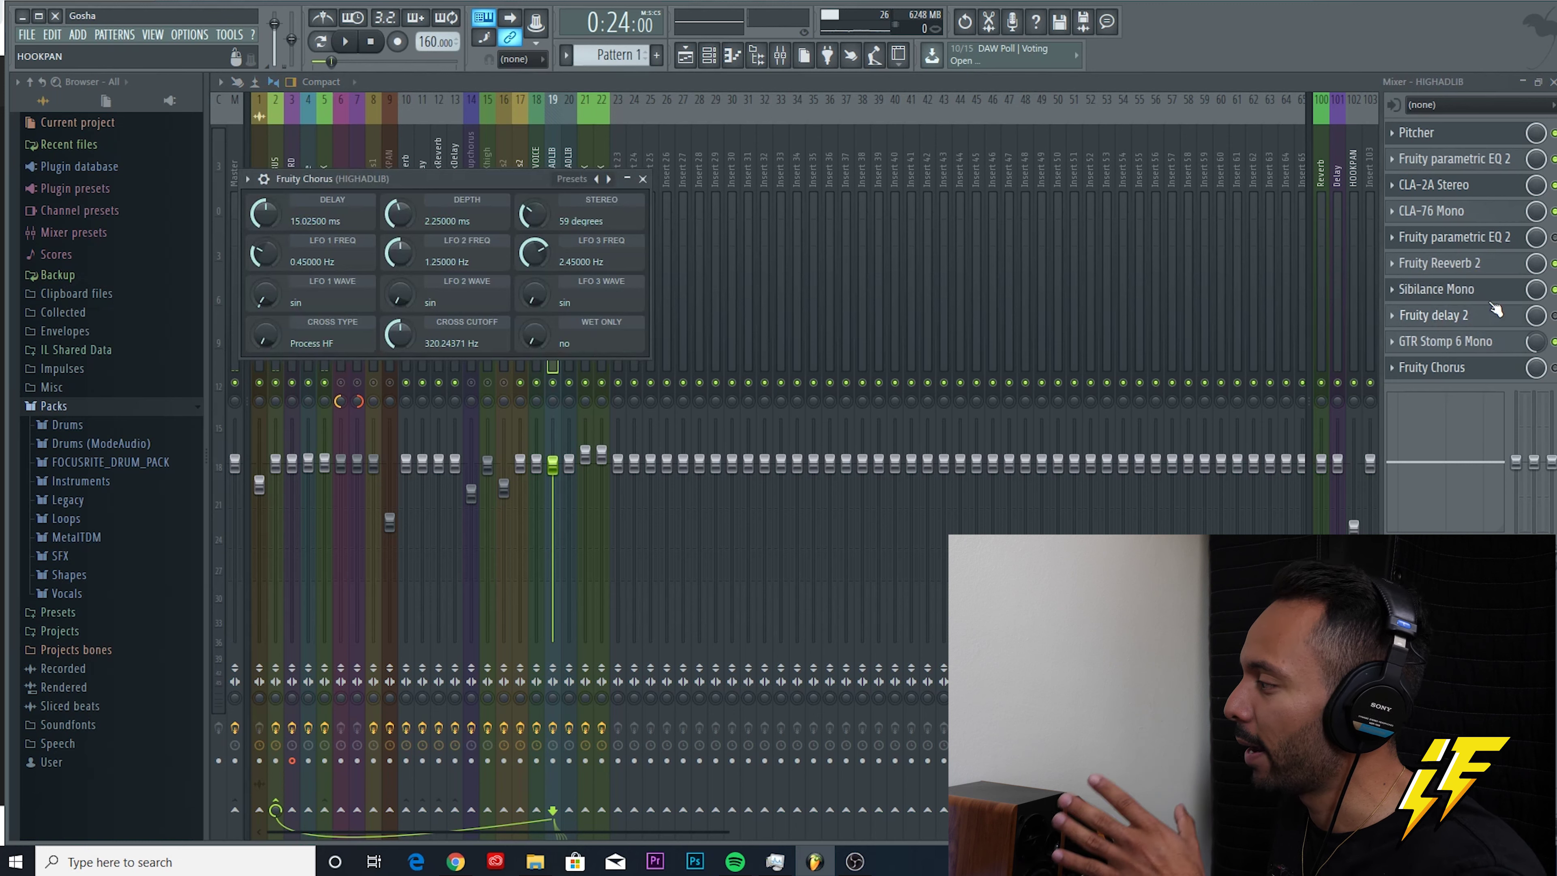
{"action": "left_click", "coordinate": [1498, 319]}
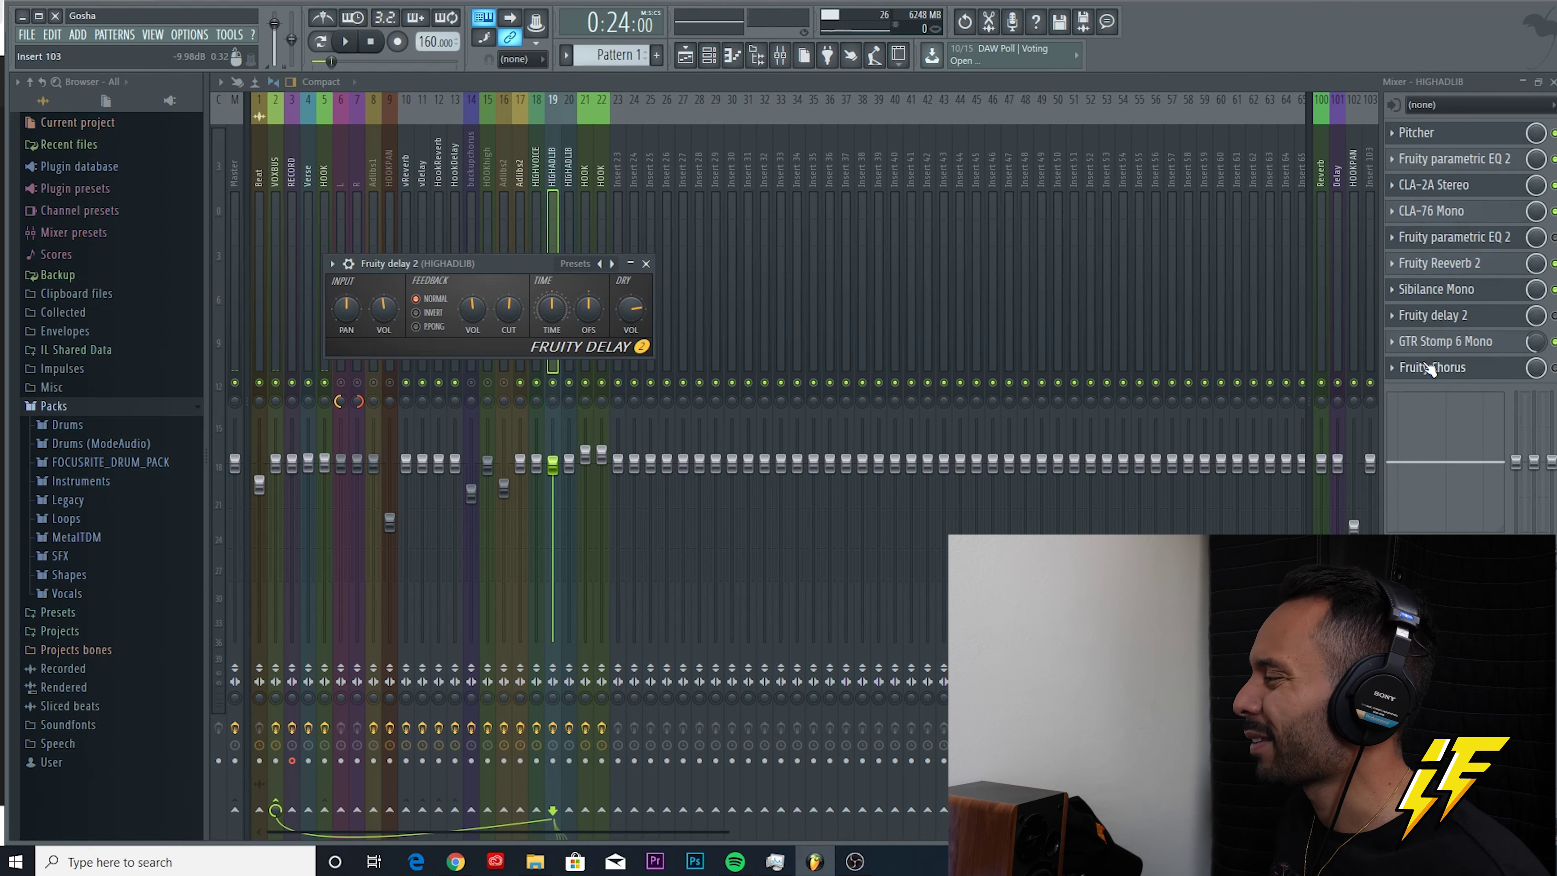
- Remove the Fruity Chorus effect from the last used slot of the HIGHADLIB track's effects chain
{"action": "right_click", "coordinate": [1415, 371]}
{"action": "mouse_move", "coordinate": [1418, 391]}
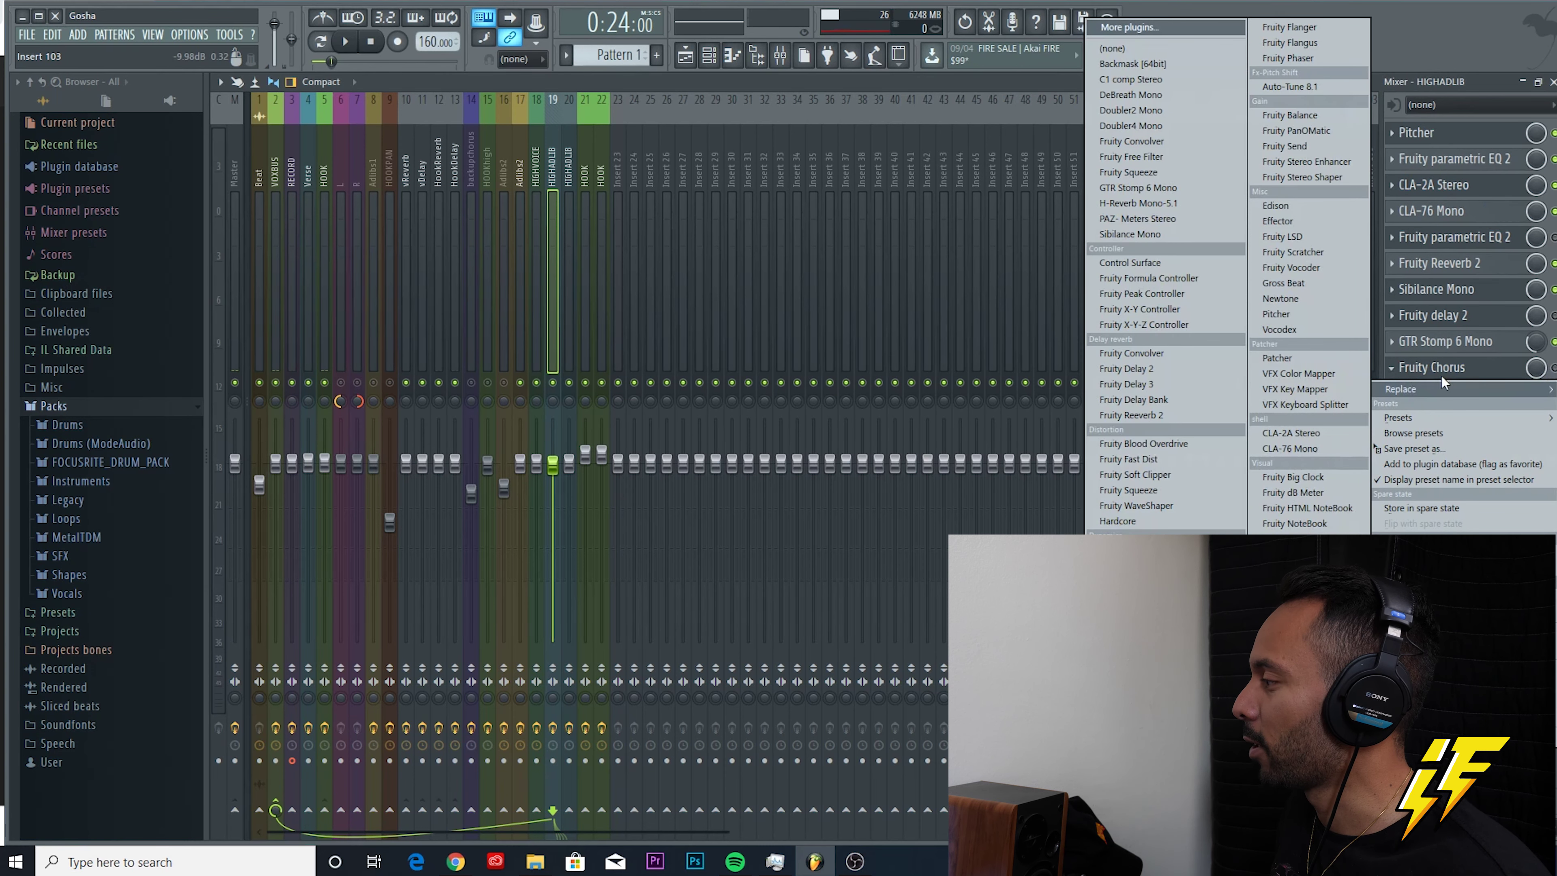
{"action": "left_click", "coordinate": [1112, 47]}
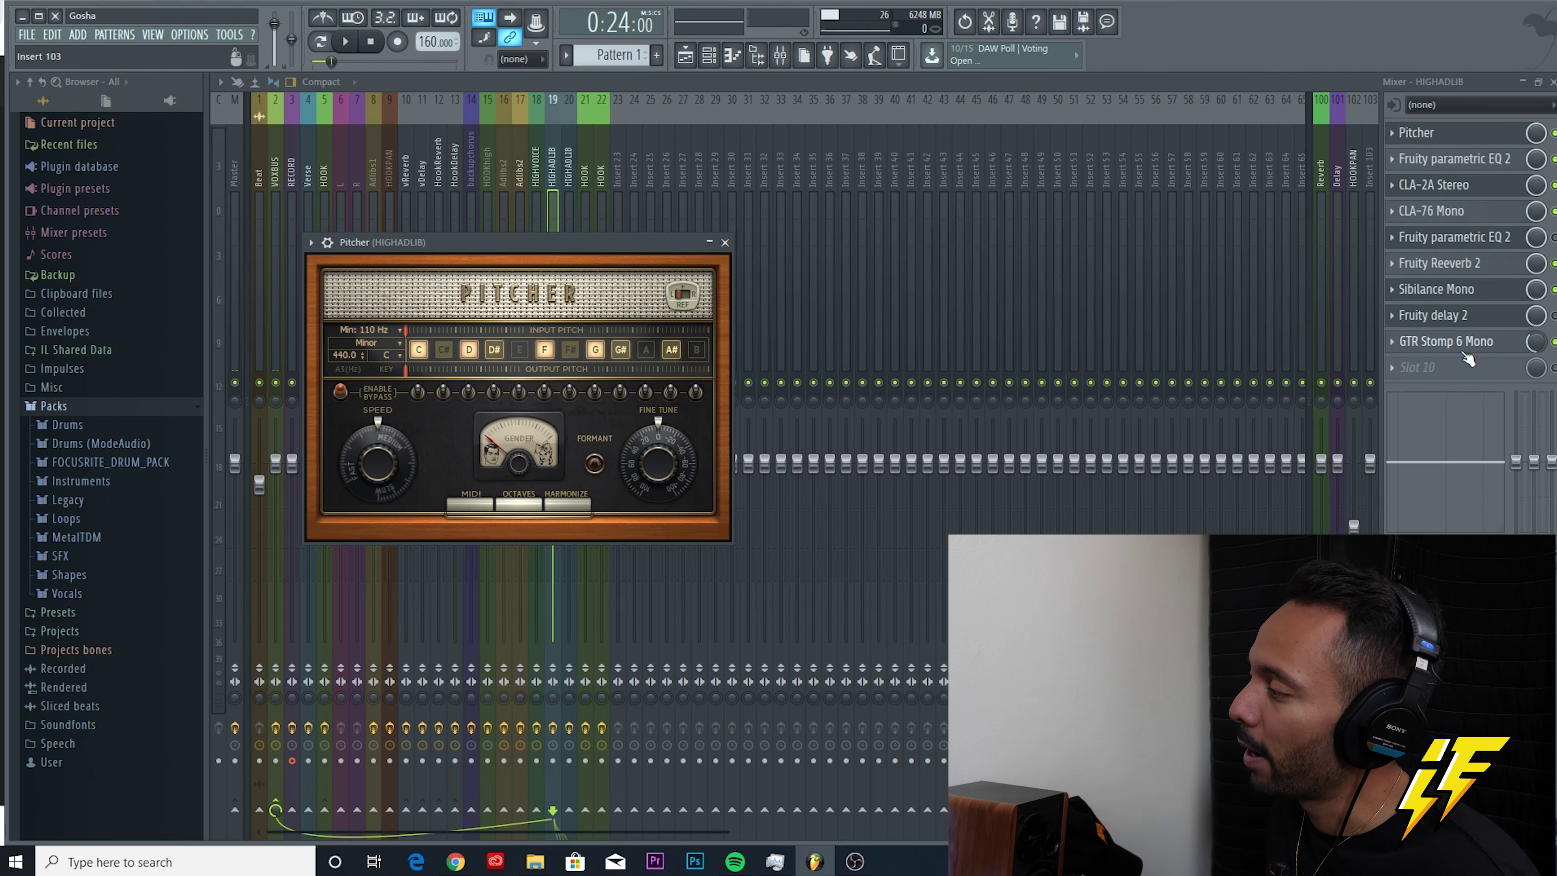
- Add a Metal pedal to the second slot of HIGHADLIB's GTR Stomp 6 Mono, beside the Distortion pedal
{"action": "left_click", "coordinate": [1469, 342]}
{"action": "left_click", "coordinate": [1468, 342]}
{"action": "left_click", "coordinate": [1468, 342]}
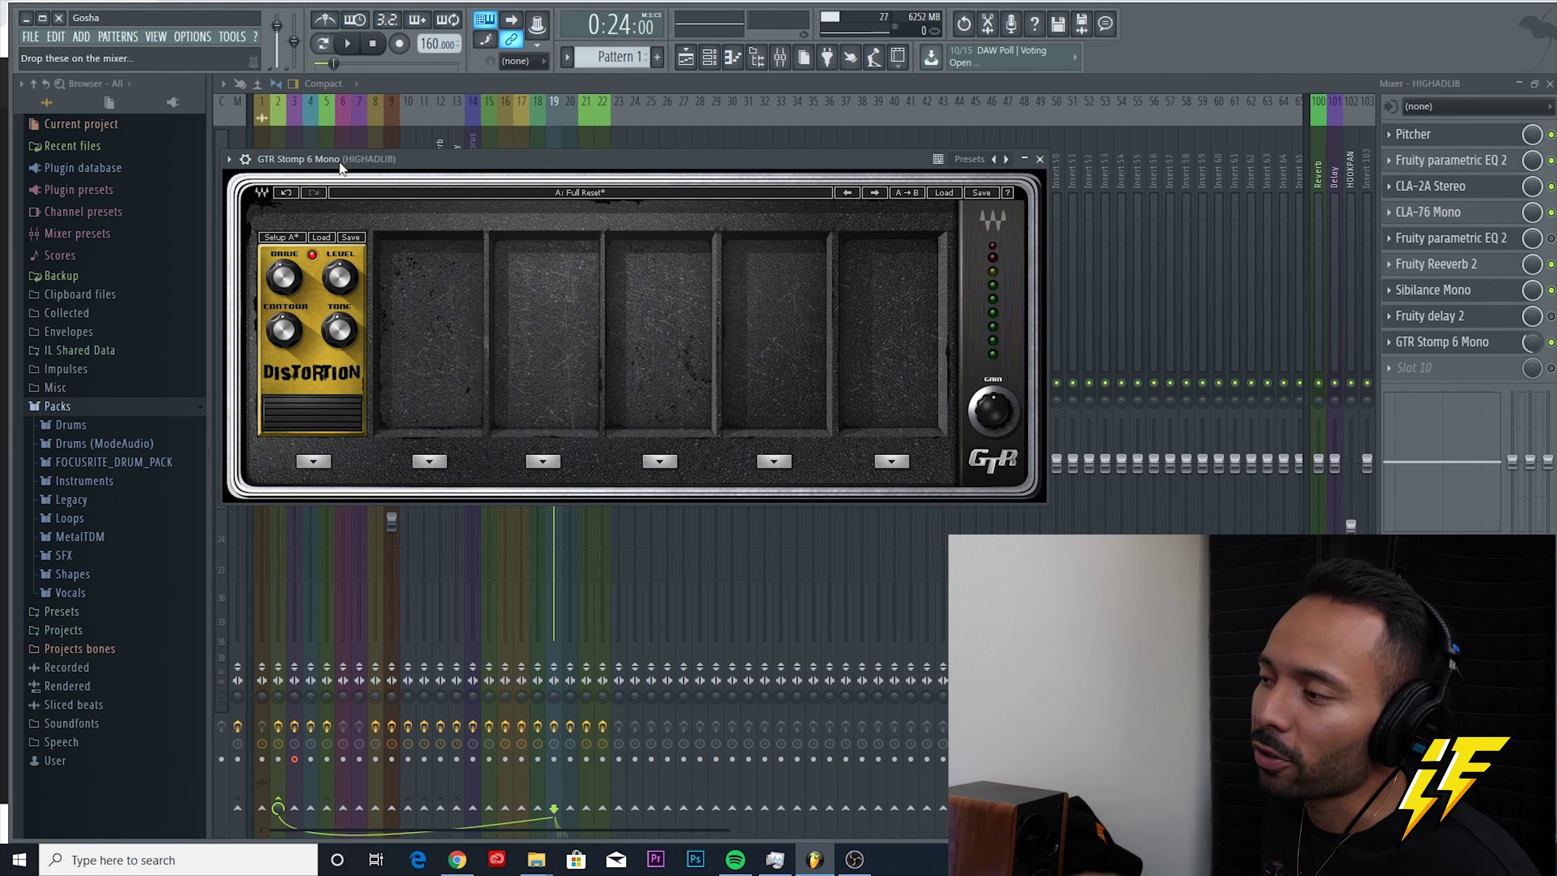
{"action": "left_click", "coordinate": [431, 461]}
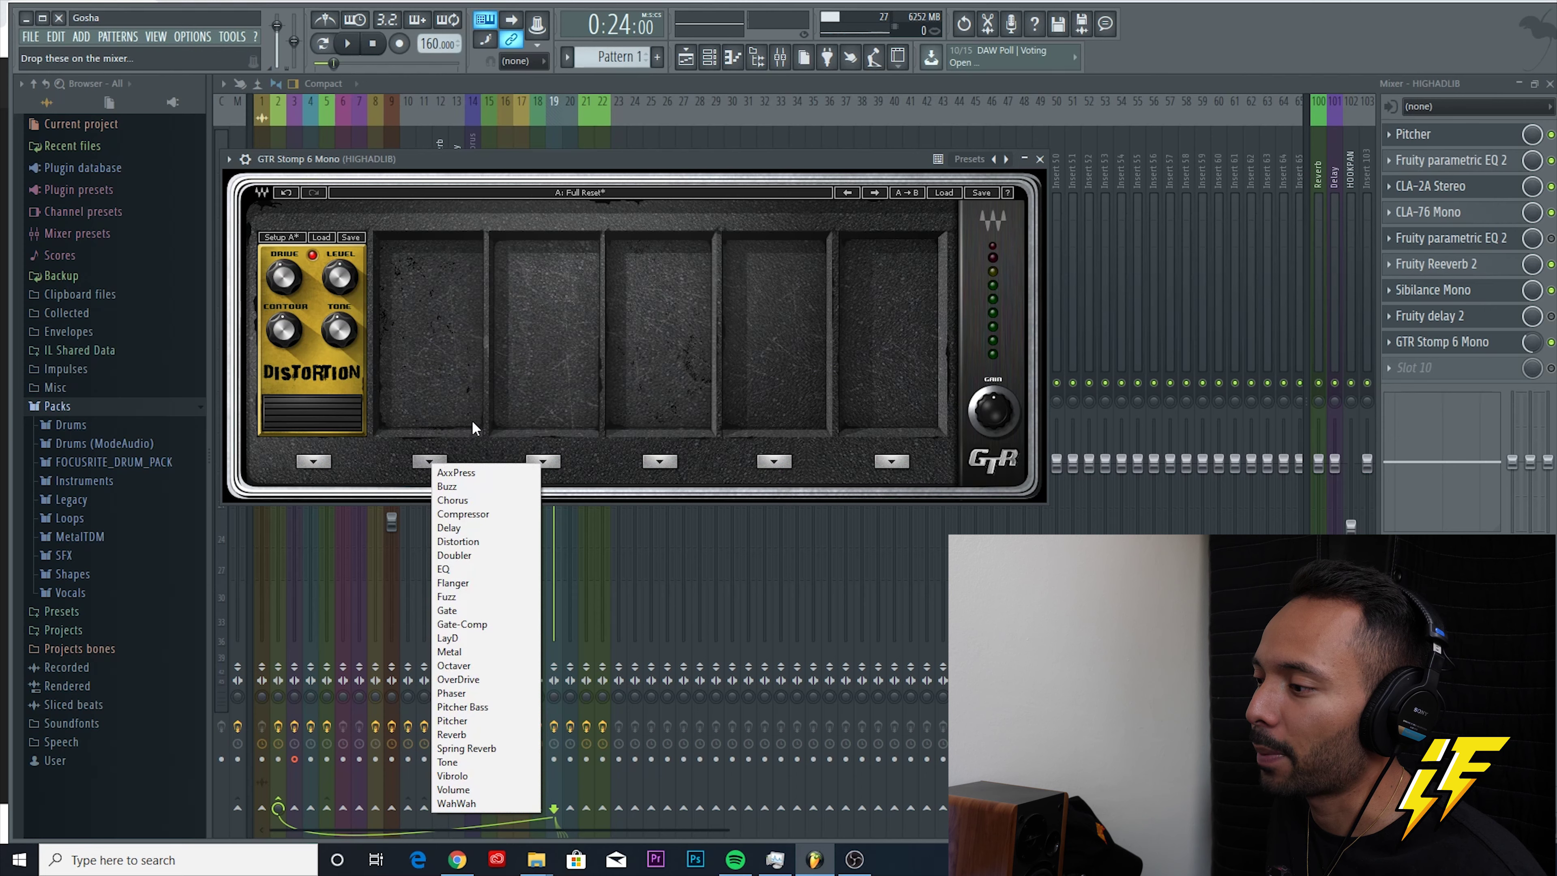
{"action": "left_click", "coordinate": [466, 651]}
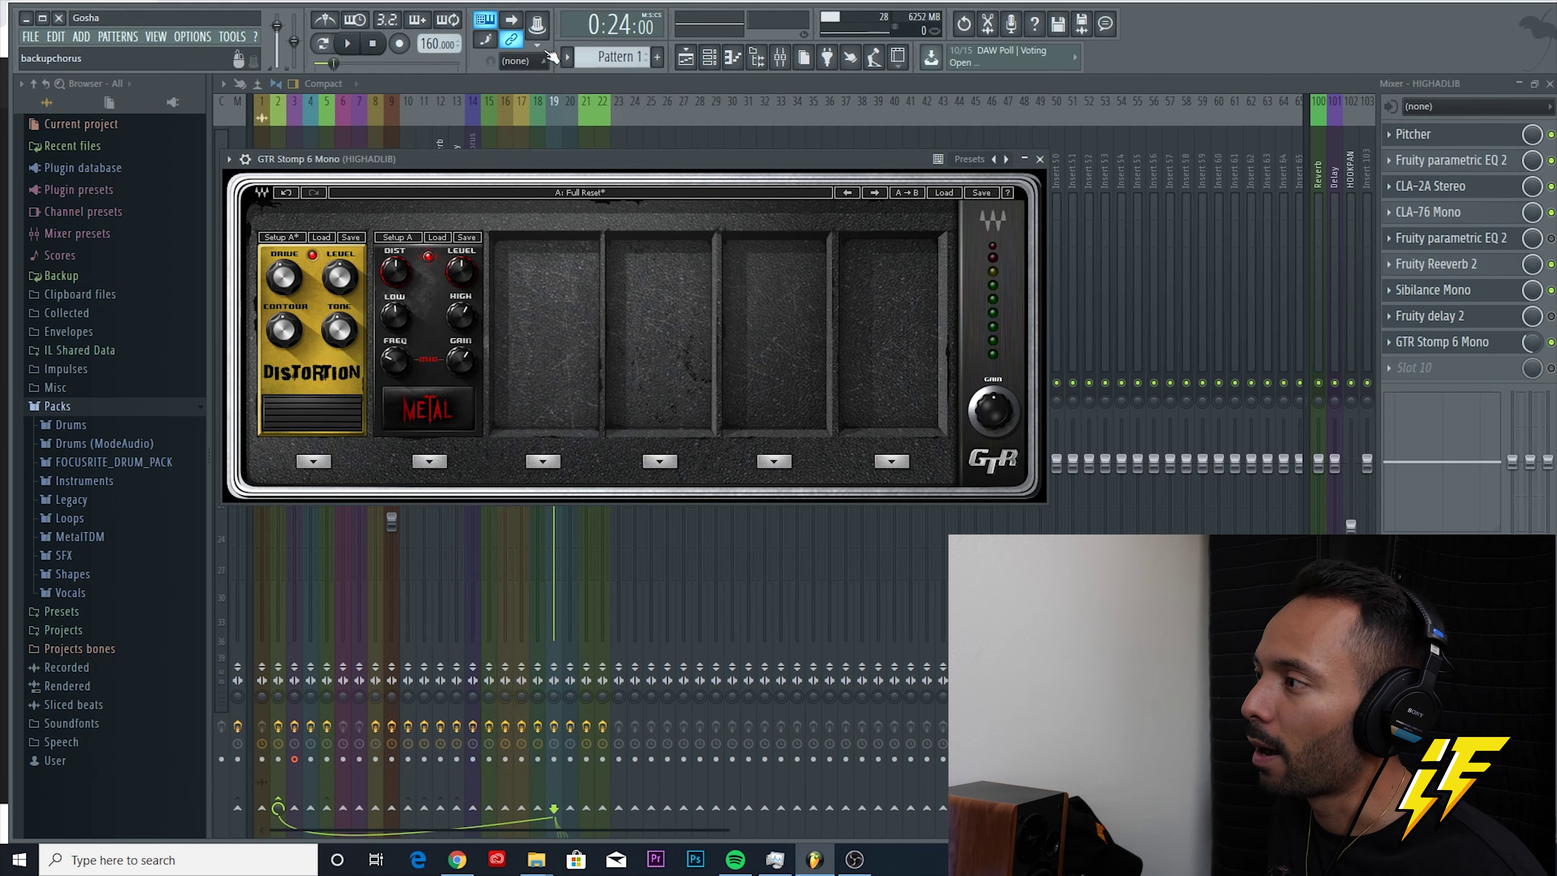
- Play the song from bar 17 to hear the vocal with the added Metal pedal, keeping the HIGHADLIB effects chain in view
{"action": "left_click", "coordinate": [697, 57]}
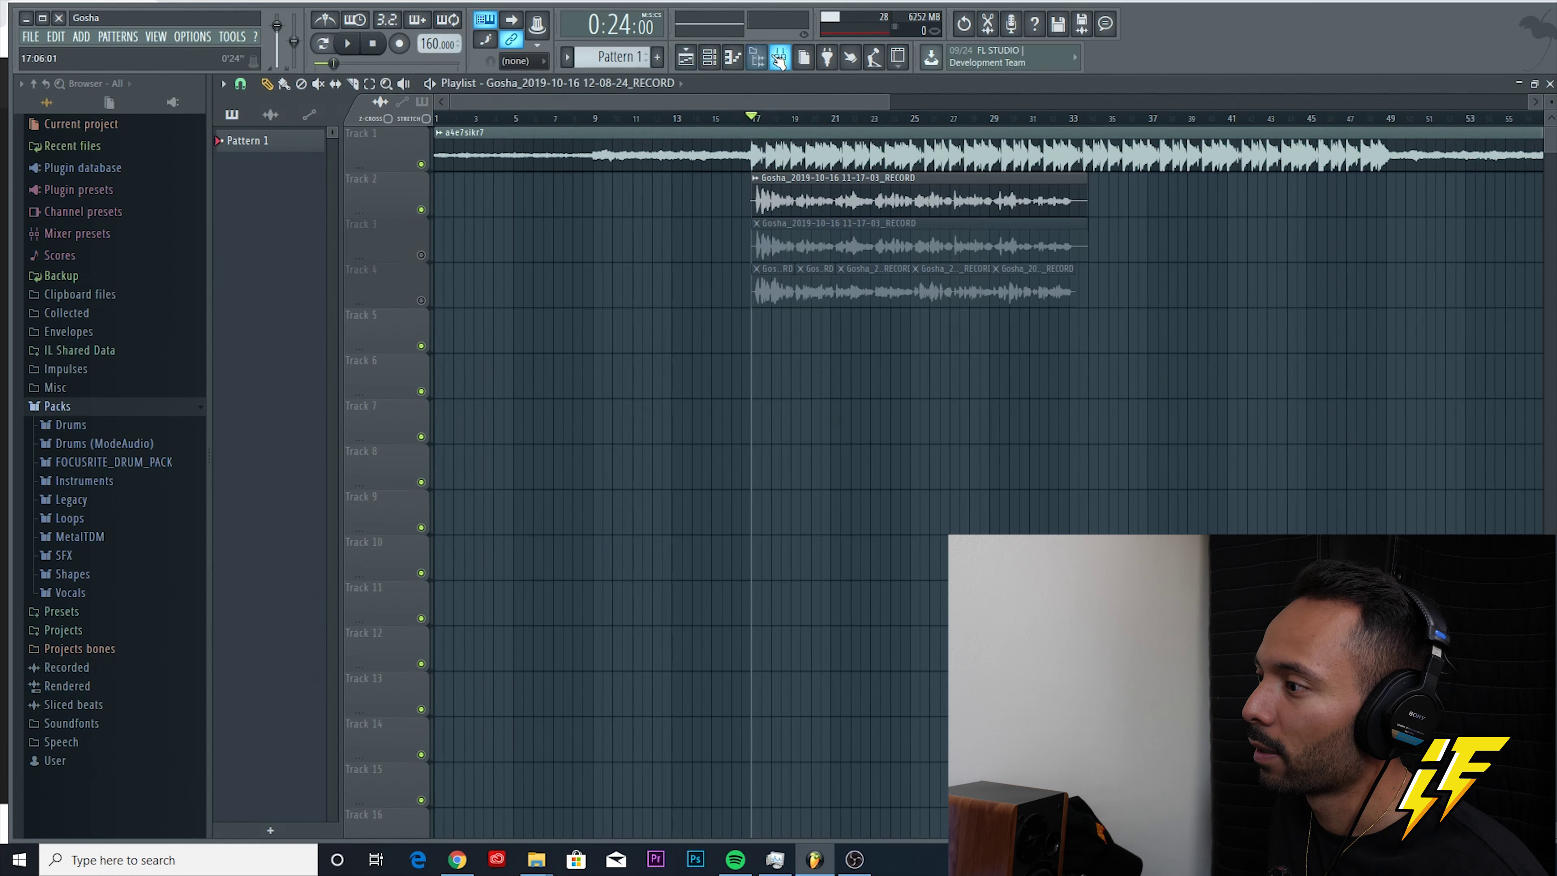
{"action": "left_click", "coordinate": [780, 58]}
{"action": "left_click", "coordinate": [1456, 339]}
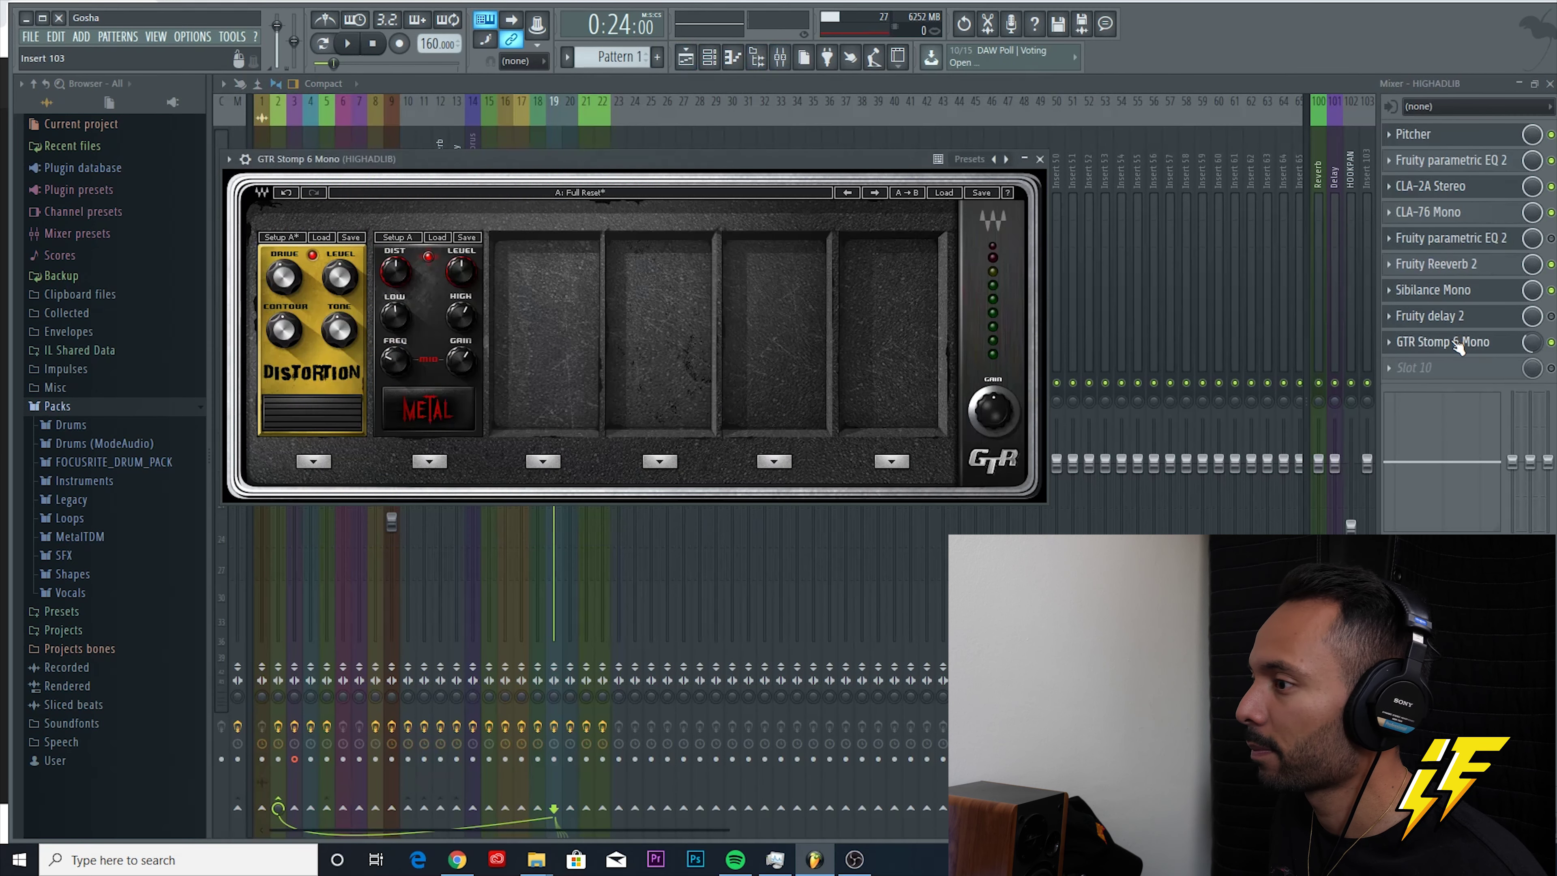
{"action": "left_click", "coordinate": [348, 43]}
{"action": "left_click", "coordinate": [685, 56]}
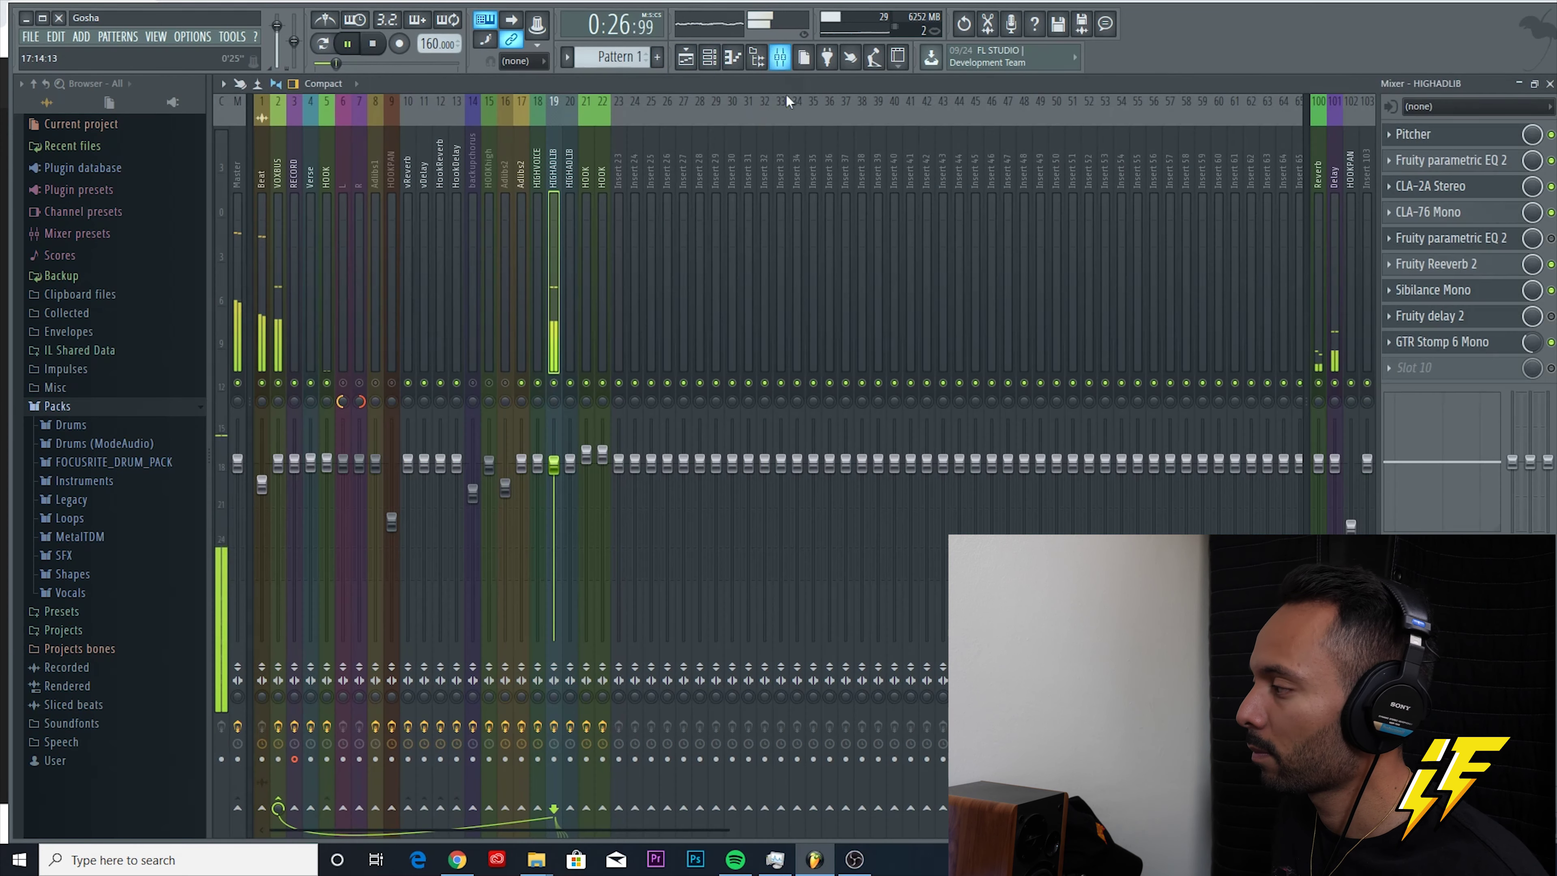
{"action": "left_click", "coordinate": [780, 57]}
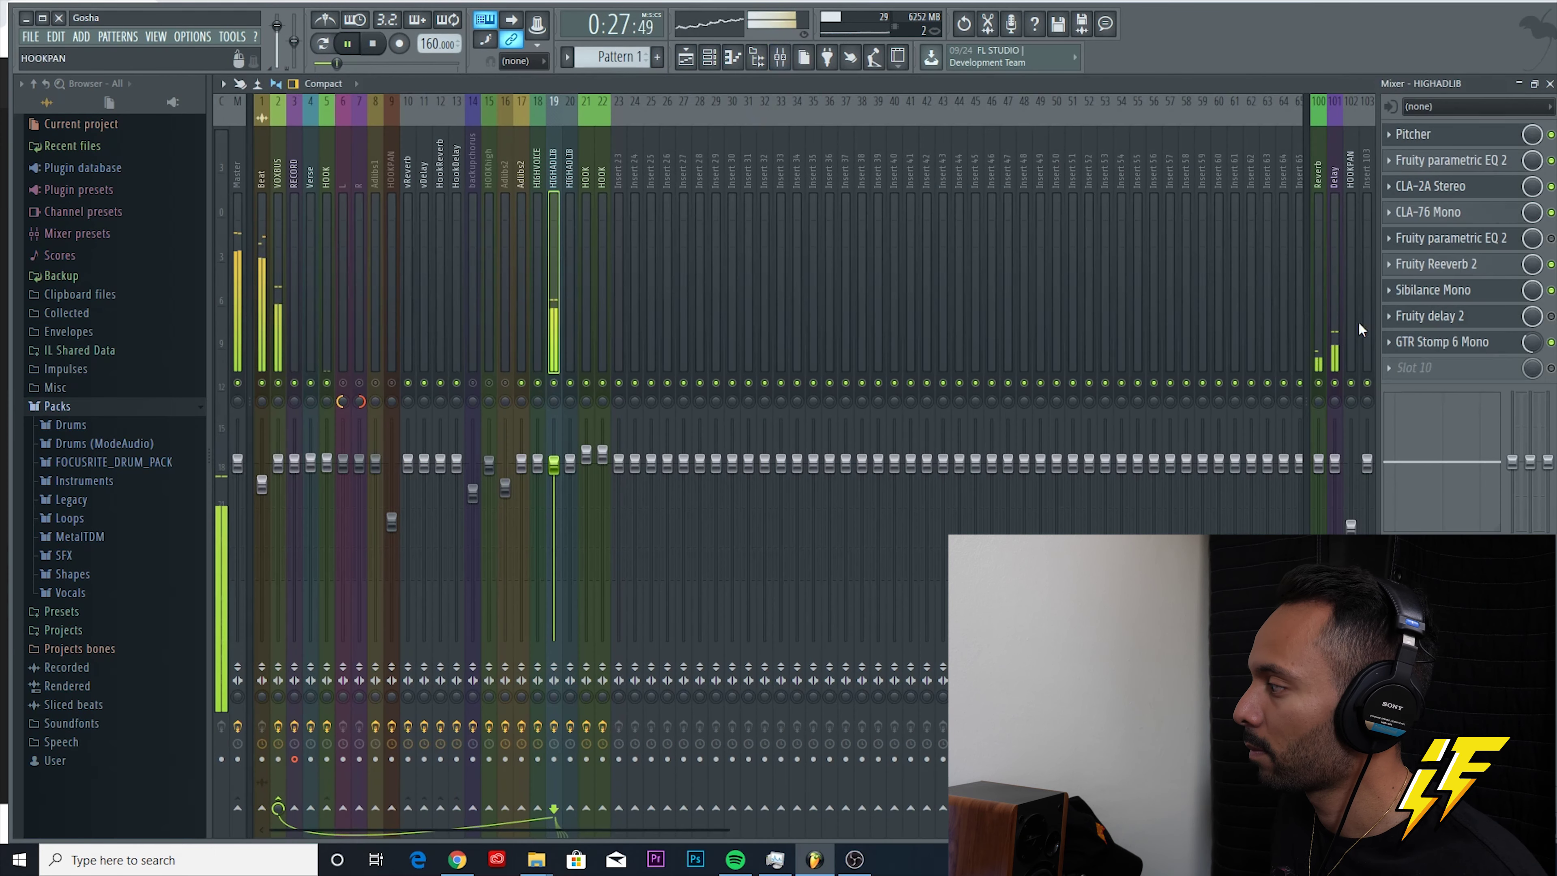
- Raise the GTR Stomp 6 Mono mix level to about 99% during playback, lower it again, stop the song and show the playlist
{"action": "left_click", "coordinate": [1431, 342]}
{"action": "left_click_drag", "start_coordinate": [1532, 342], "coordinate": [1532, 288]}
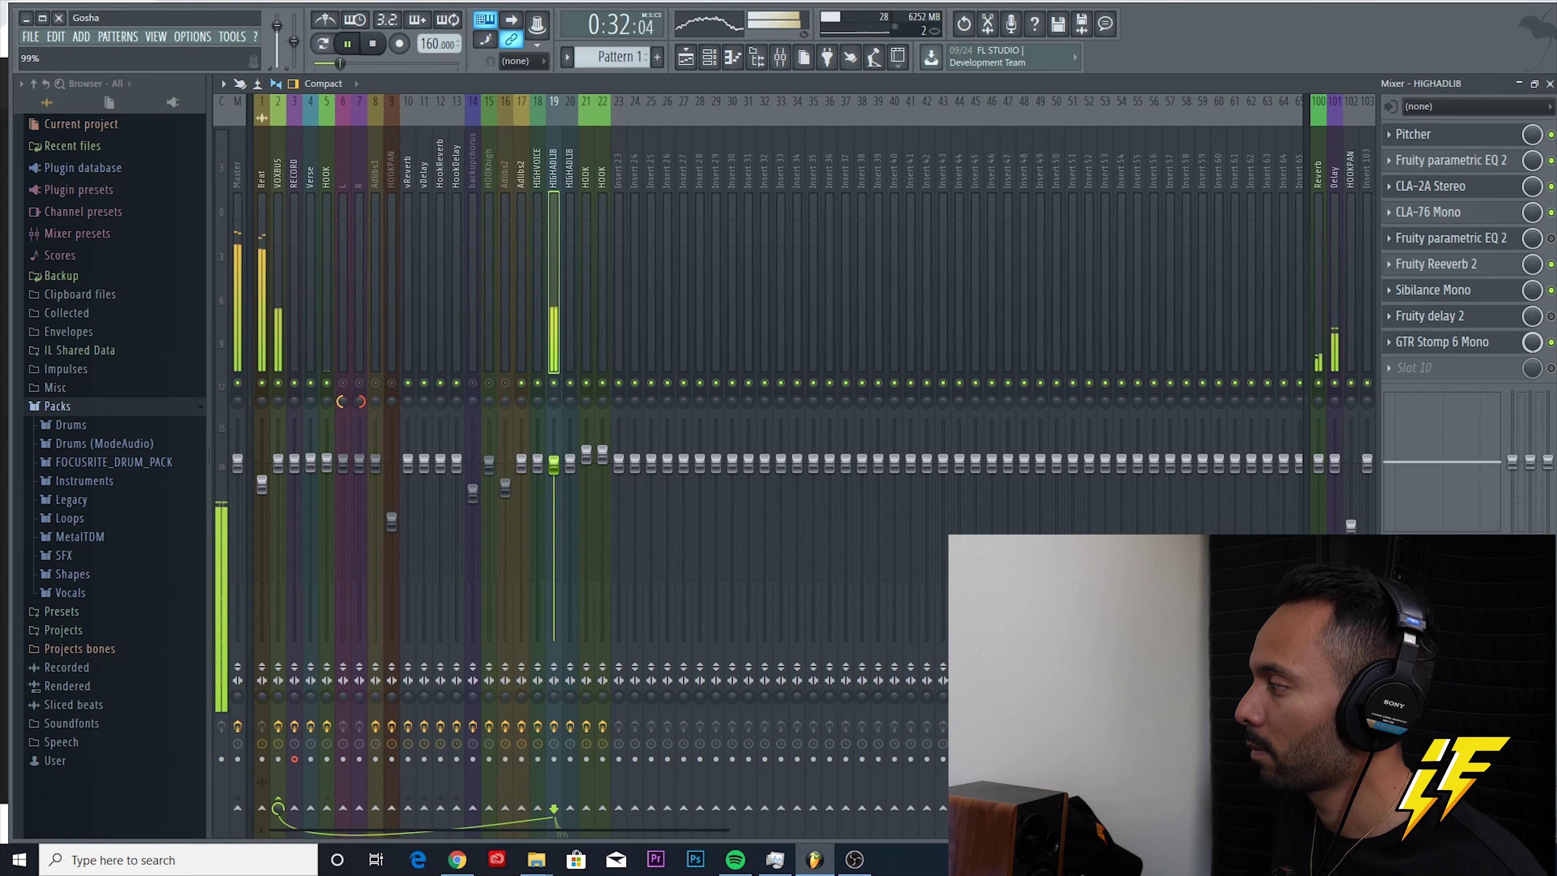
{"action": "left_click_drag", "start_coordinate": [1532, 342], "coordinate": [1532, 344]}
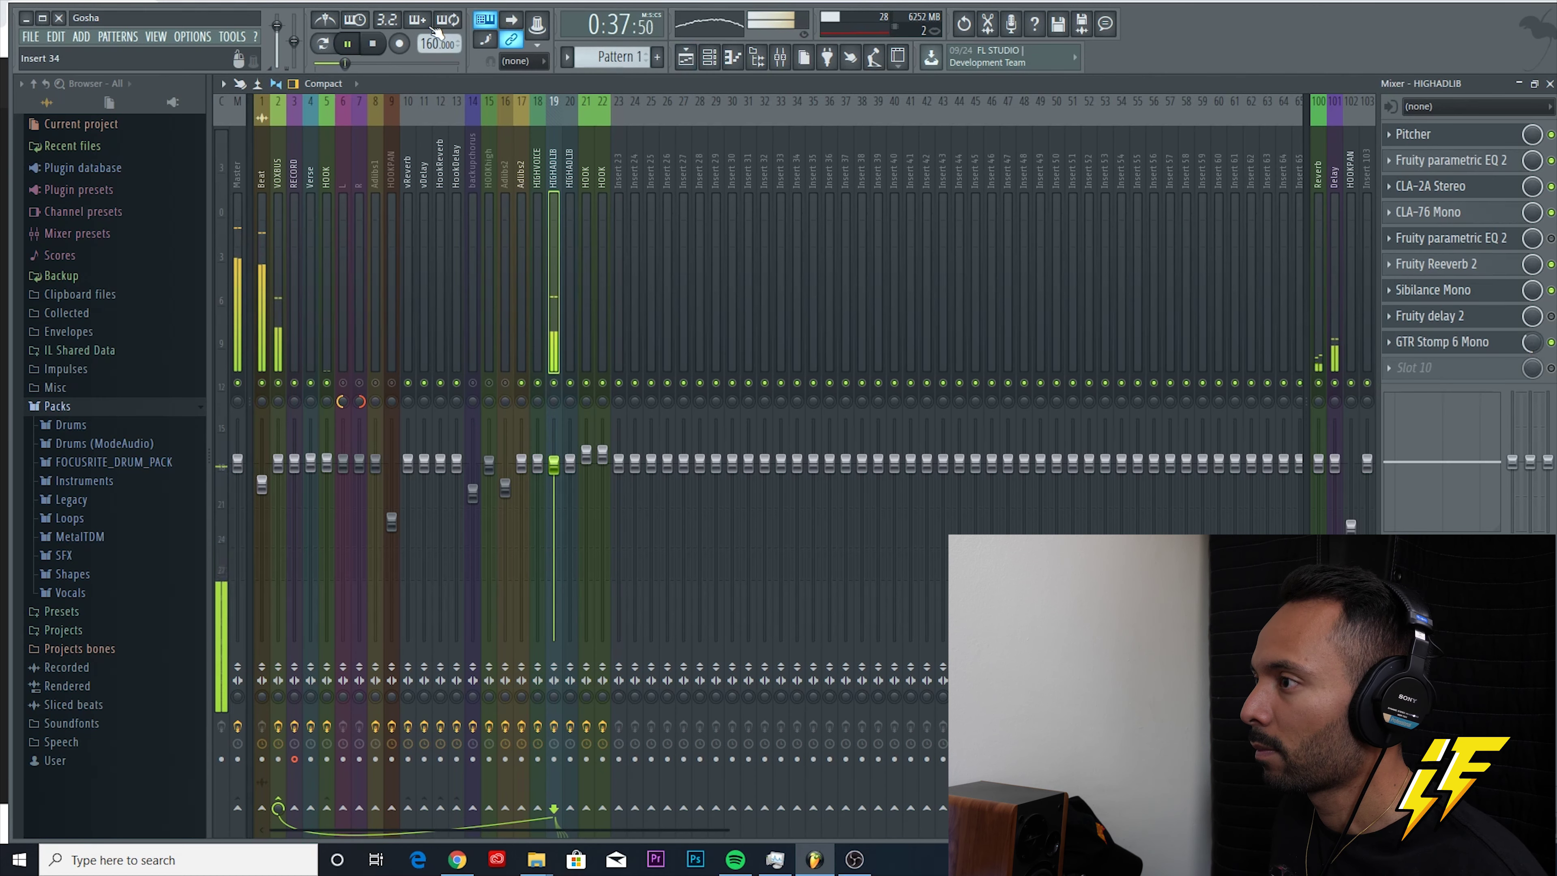
{"action": "left_click", "coordinate": [372, 44]}
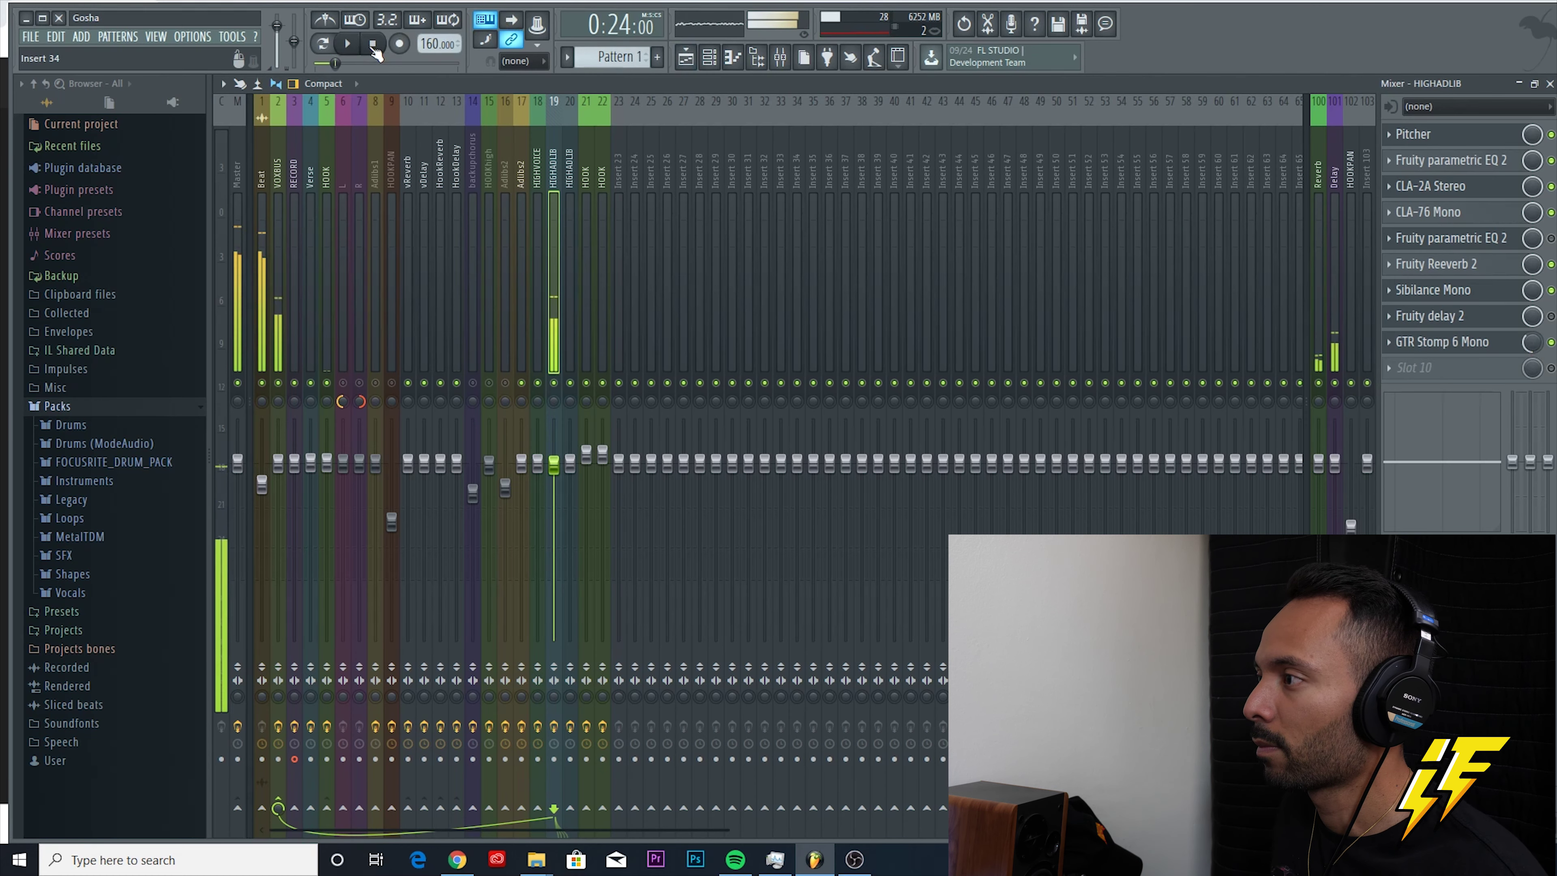
{"action": "left_click", "coordinate": [685, 57]}
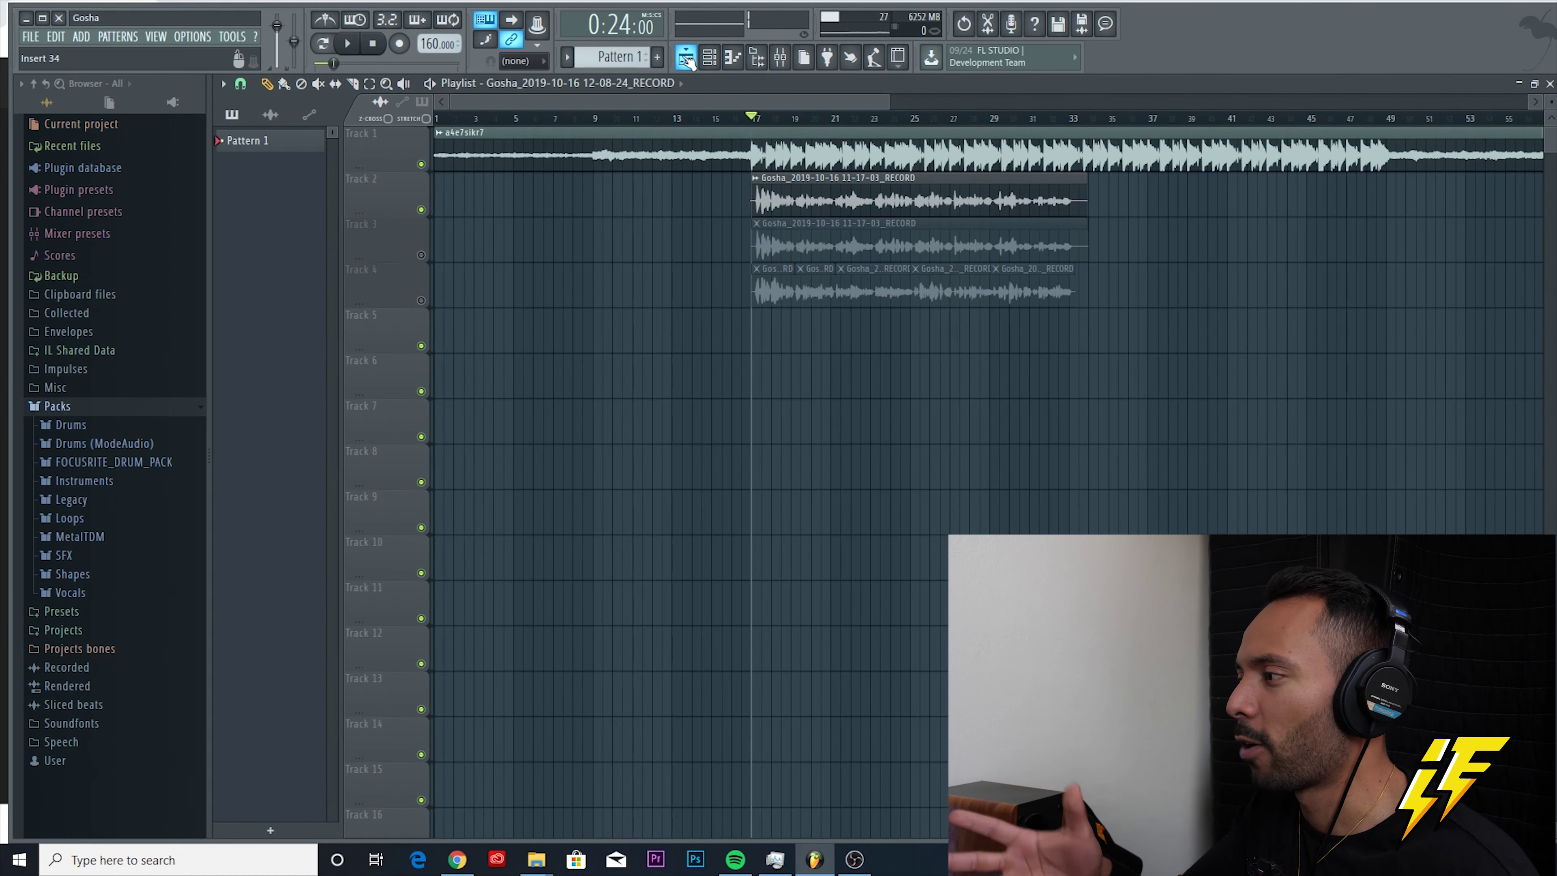